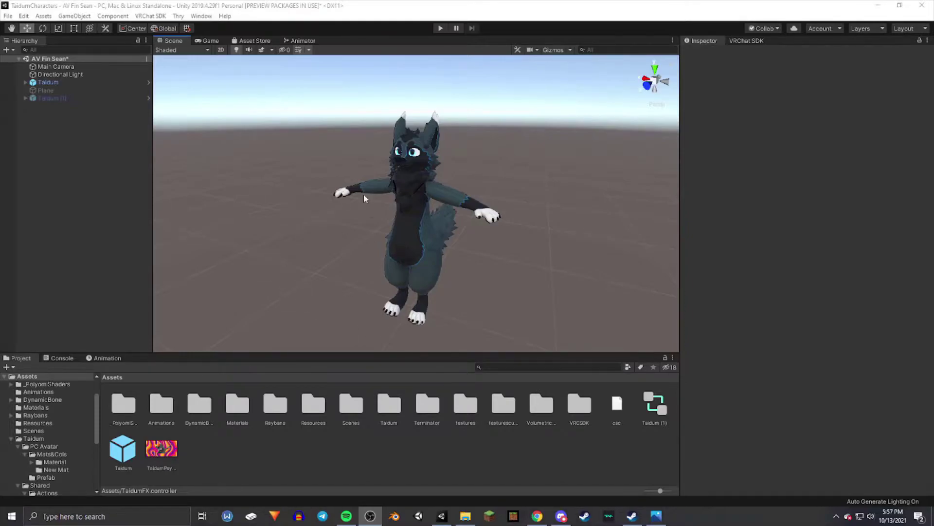
# Step: Select the Taidum avatar and expand the Playable Layers of its VRC Avatar Descriptor
pyautogui.click(424, 151)
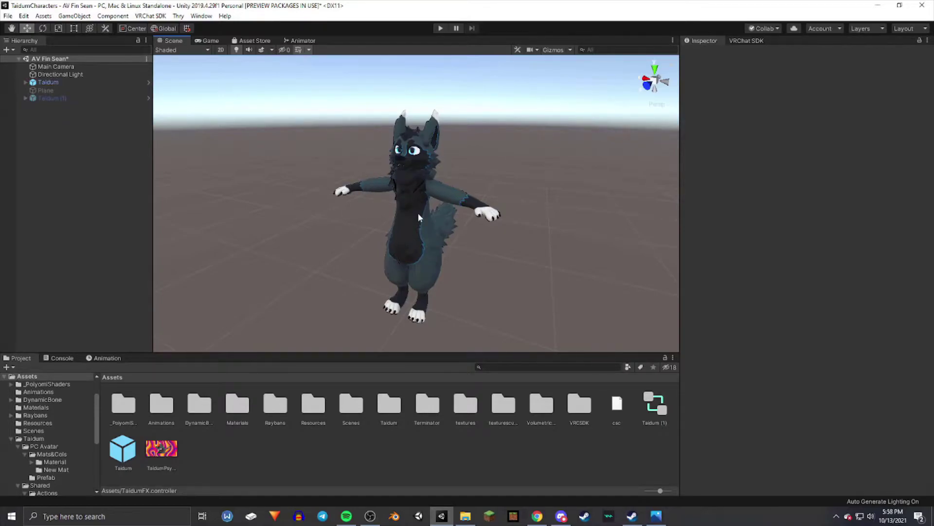
pyautogui.click(74, 82)
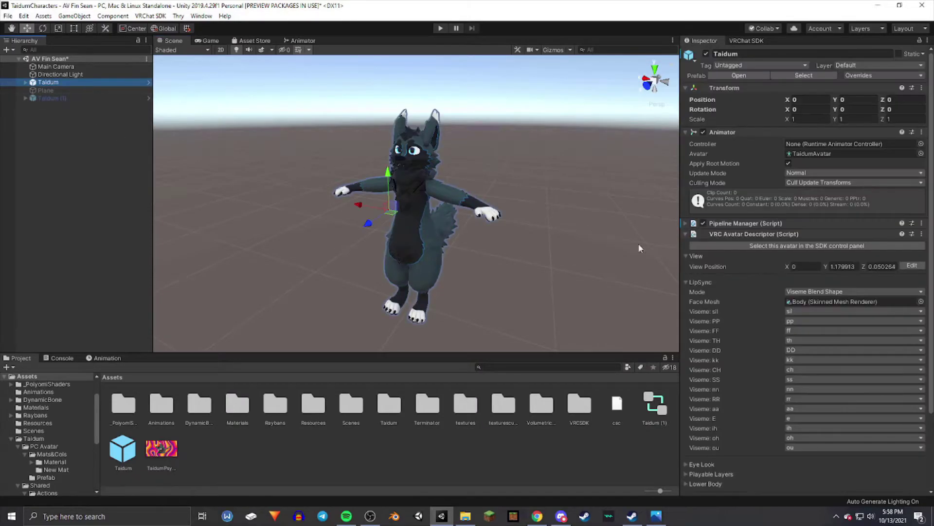
pyautogui.scroll(-10, 763, 314)
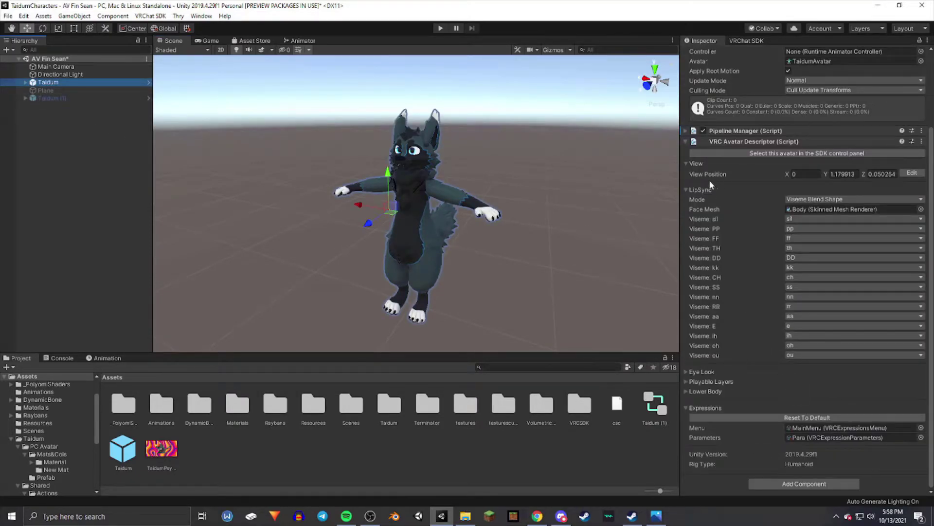
pyautogui.click(688, 382)
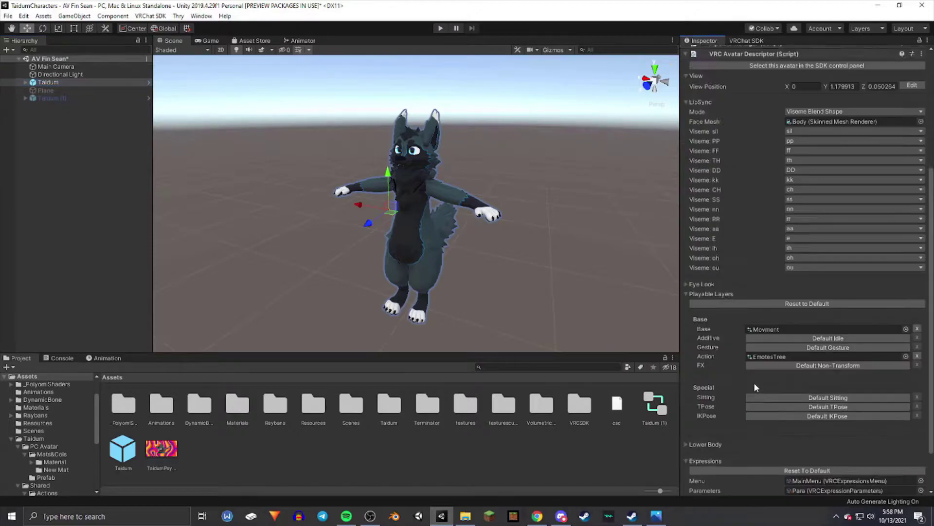
pyautogui.scroll(-5, 754, 382)
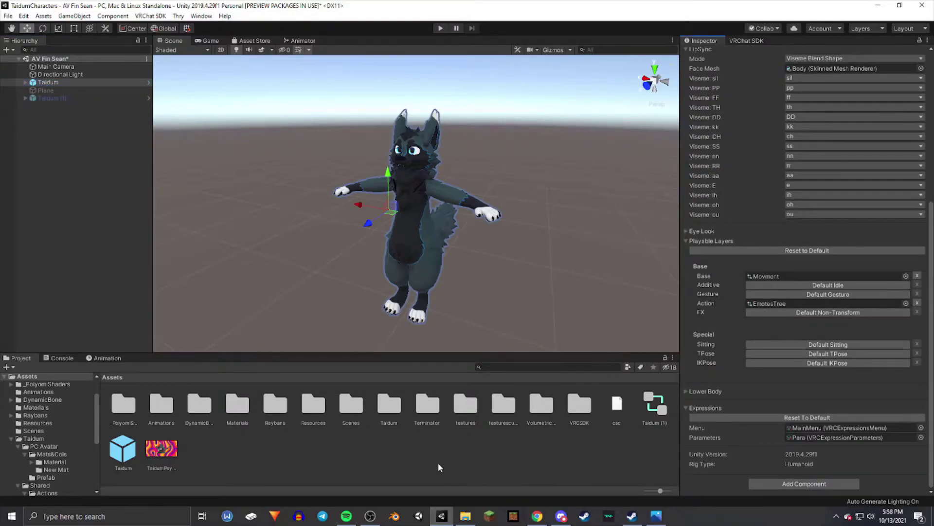
# Step: Create an animator controller named TaidumExpressions in the Assets folder
pyautogui.rightClick(277, 451)
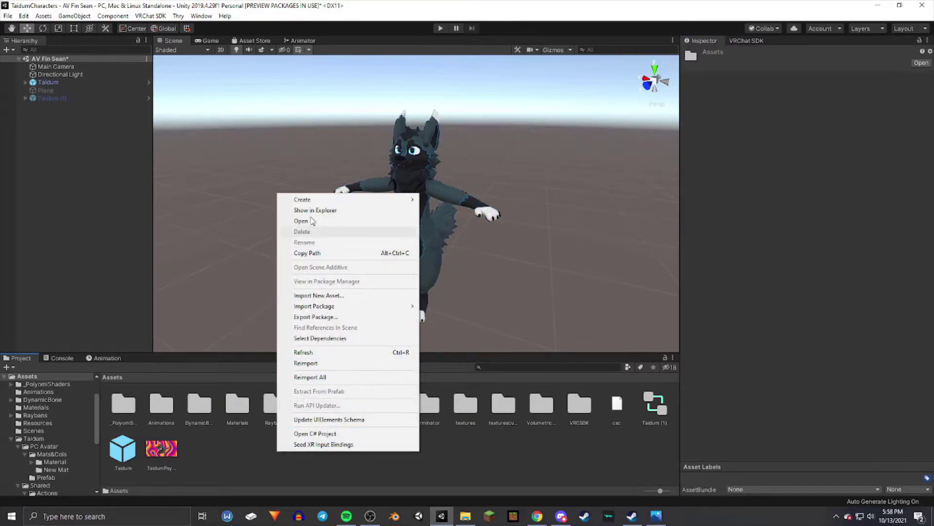
pyautogui.moveTo(314, 200)
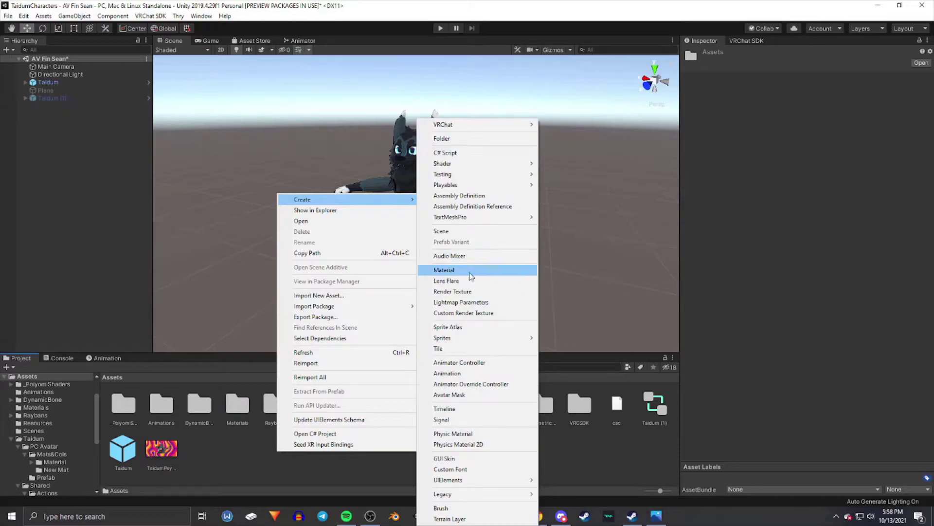
pyautogui.click(477, 364)
pyautogui.press('BackSpace')
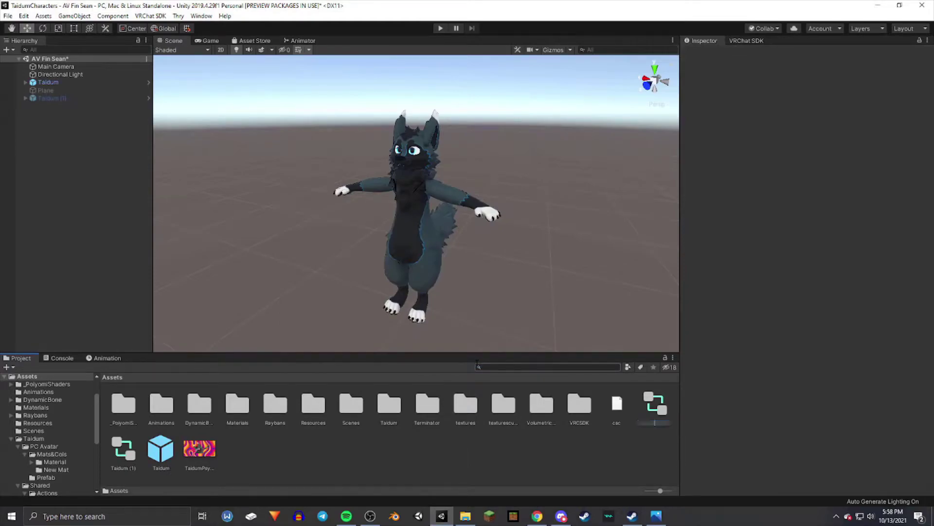
pyautogui.write('Taid')
pyautogui.write('um')
pyautogui.write('Expression')
pyautogui.write('s')
pyautogui.press('Return')
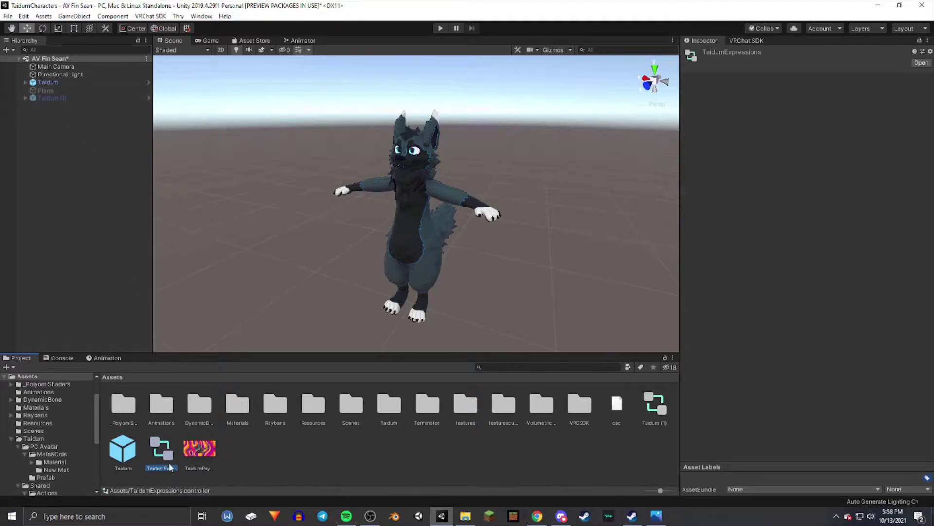
pyautogui.click(226, 448)
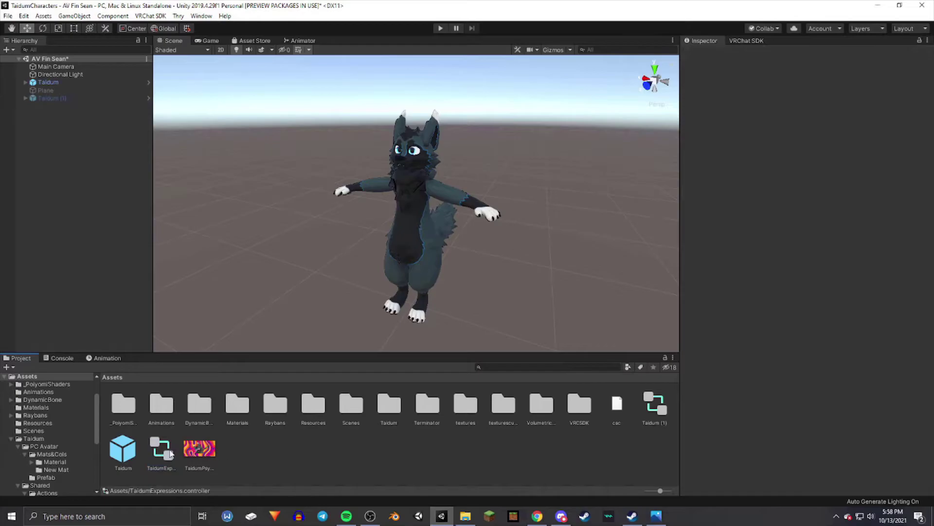
pyautogui.click(170, 451)
pyautogui.click(274, 454)
# Step: Replace the default FX playable layer of the Taidum avatar with the TaidumExpressions controller
pyautogui.click(98, 81)
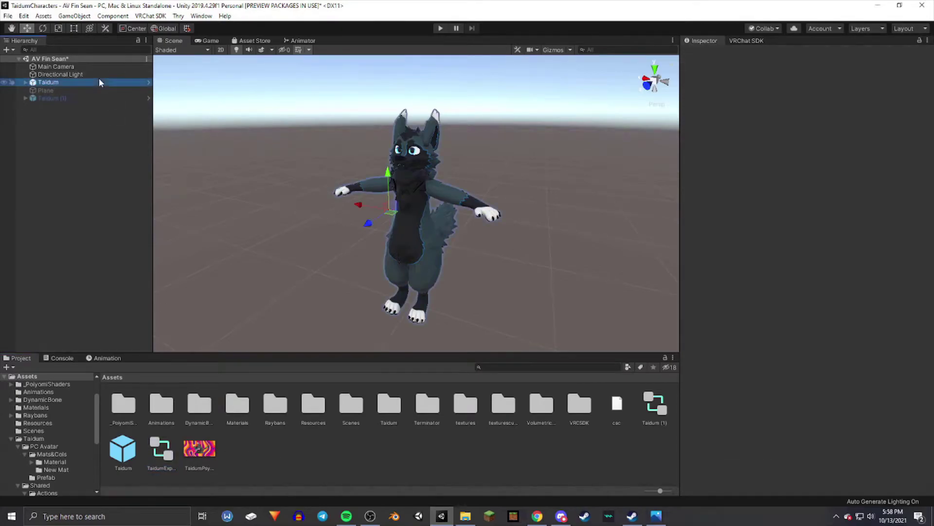
pyautogui.scroll(-5, 737, 272)
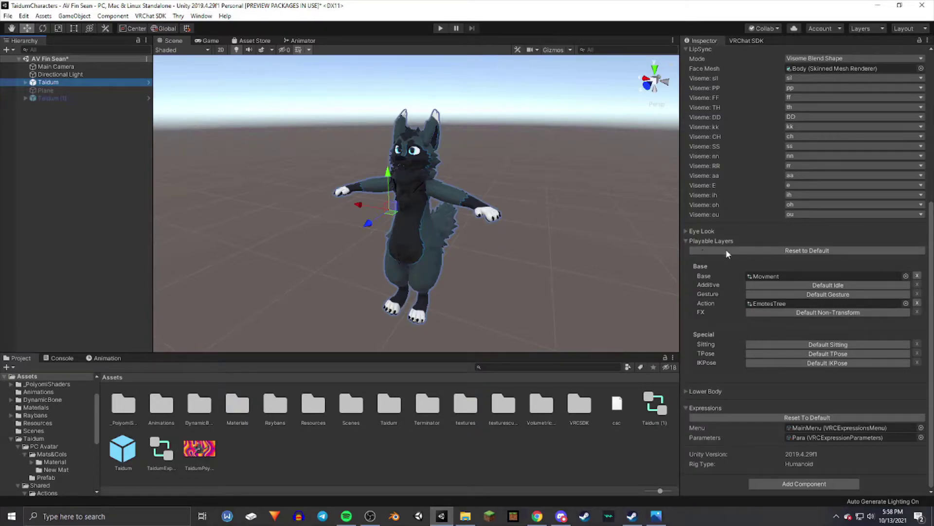
pyautogui.click(826, 314)
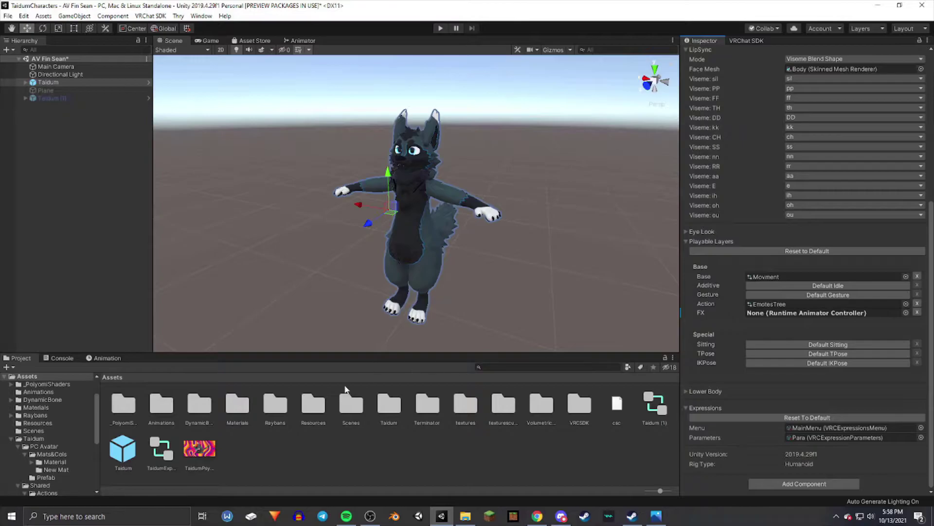
pyautogui.moveTo(166, 452); pyautogui.dragTo(810, 319)
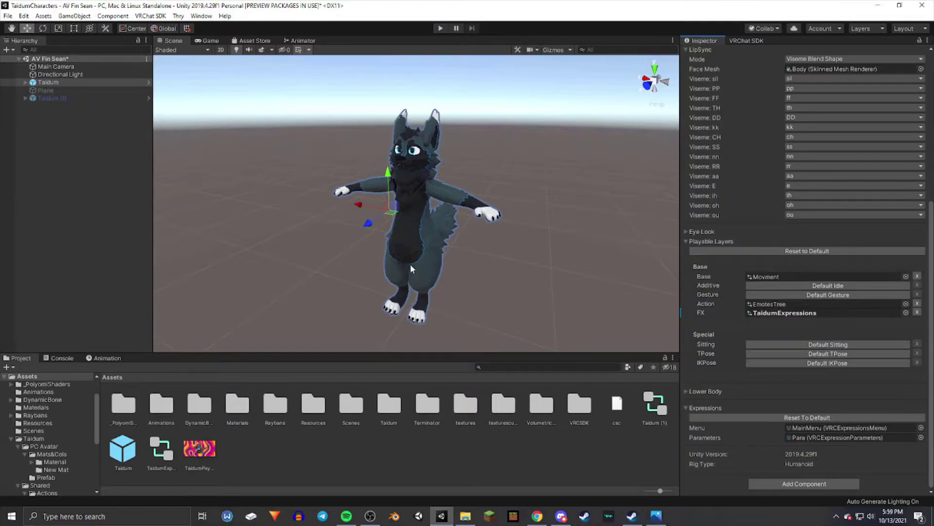
pyautogui.scroll(2, 410, 263)
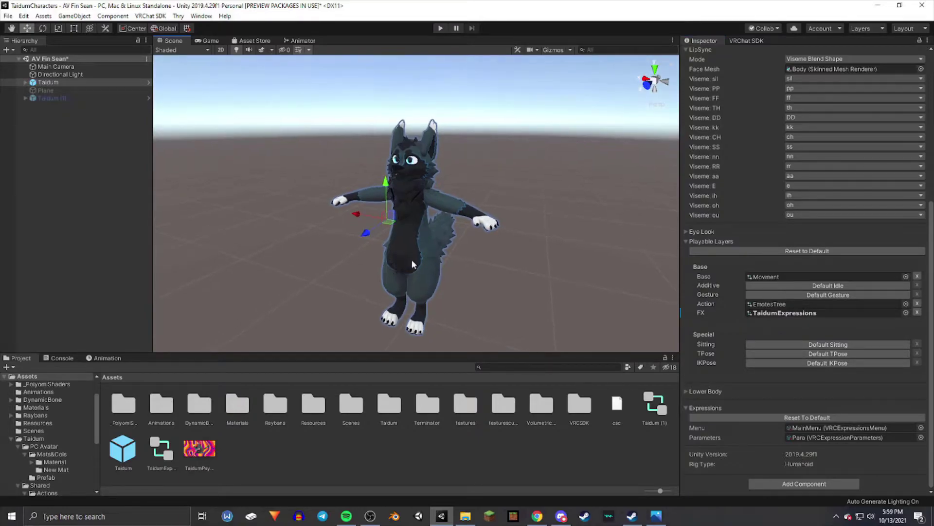
# Step: Open the TaidumExpressions controller in the Animator window
pyautogui.click(164, 455)
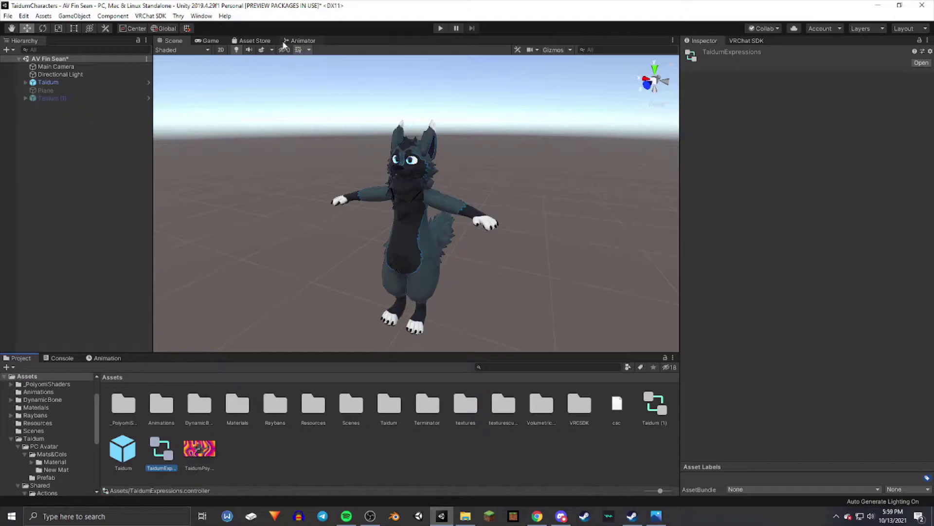
pyautogui.click(200, 16)
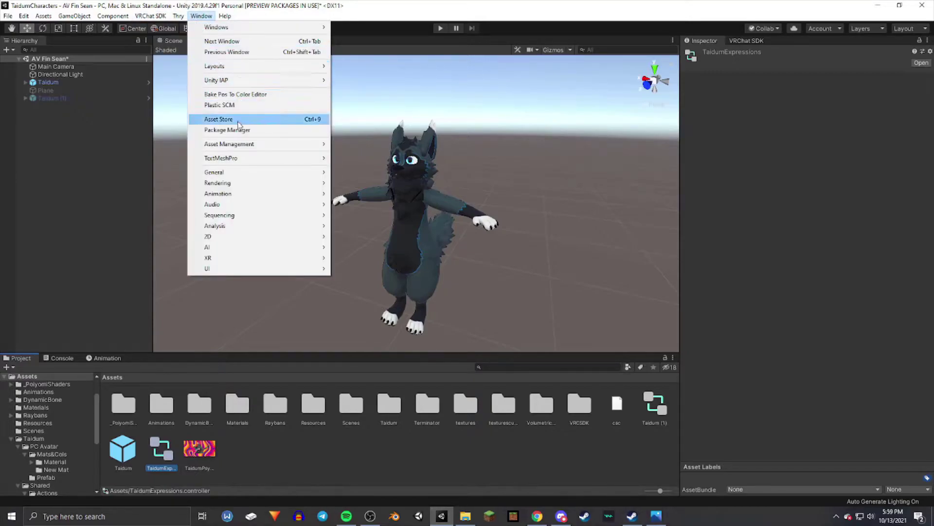
pyautogui.moveTo(239, 193)
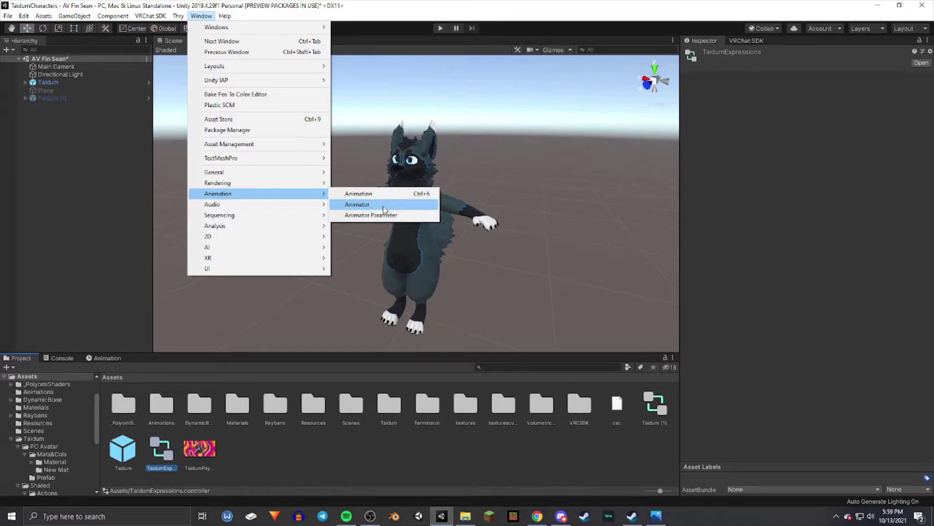
pyautogui.click(383, 205)
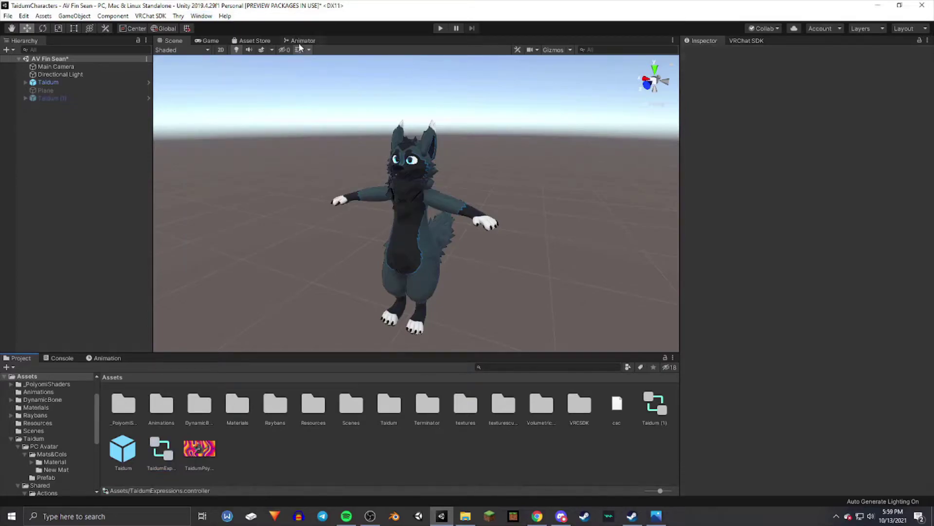
pyautogui.click(299, 42)
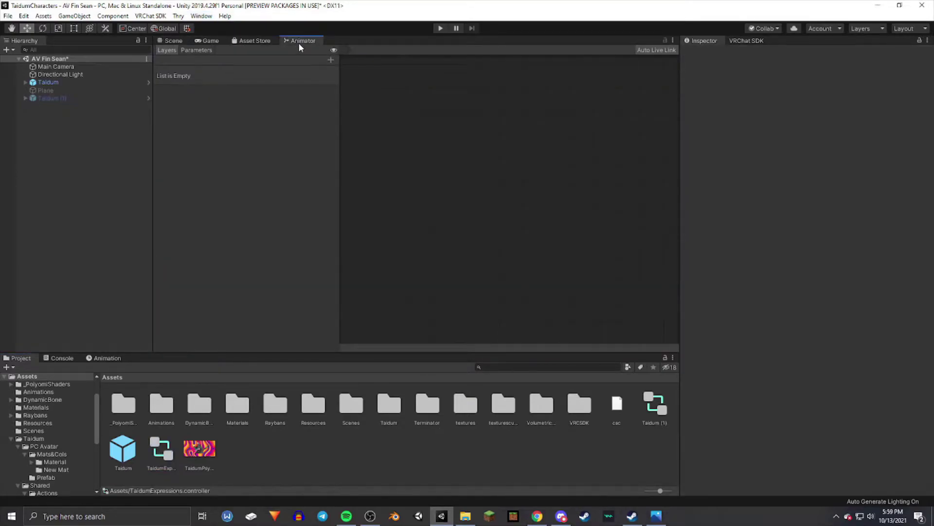
pyautogui.click(159, 441)
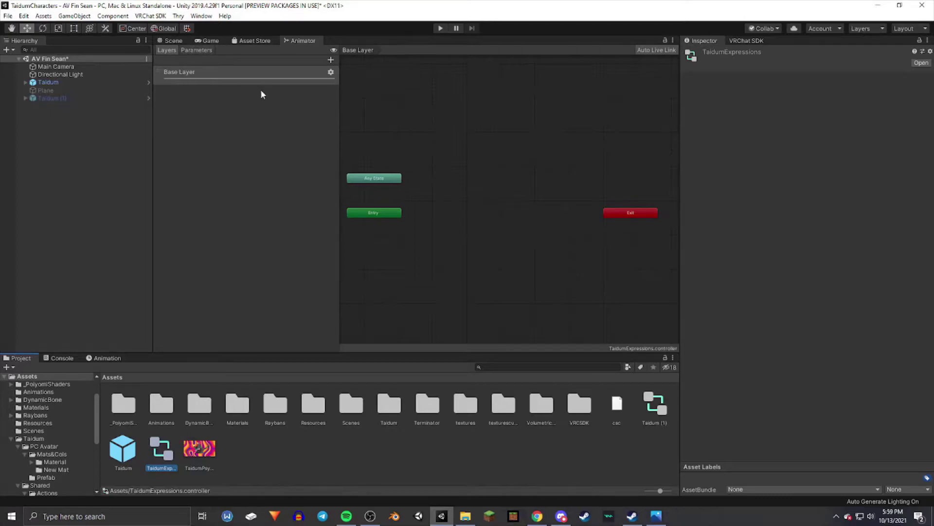
# Step: Add an animator layer named GestureRight and raise its weight to the maximum
pyautogui.click(331, 60)
pyautogui.press('BackSpace')
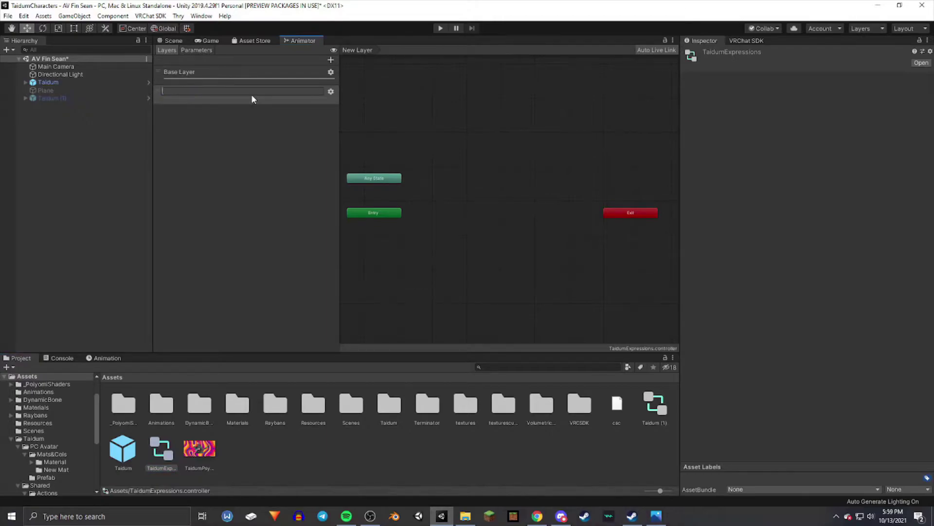
pyautogui.write('GestureRight')
pyautogui.press('Return')
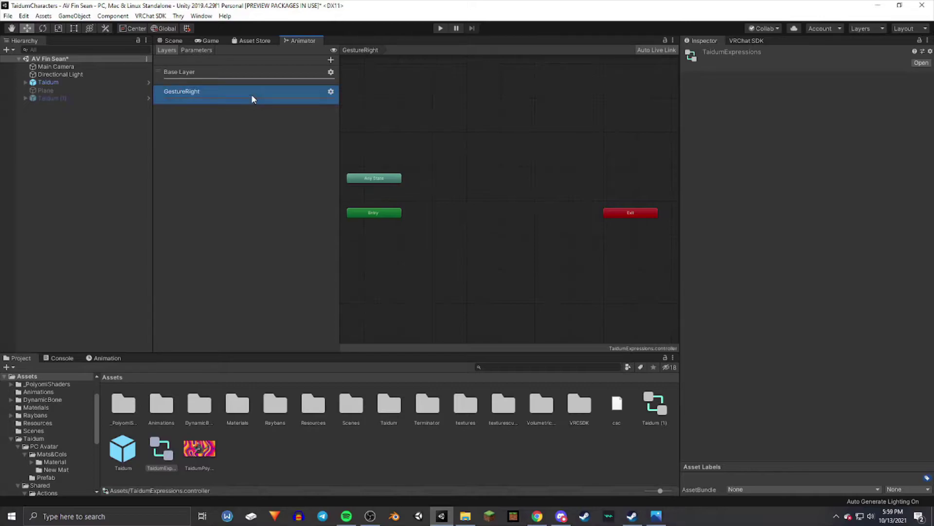
pyautogui.click(331, 92)
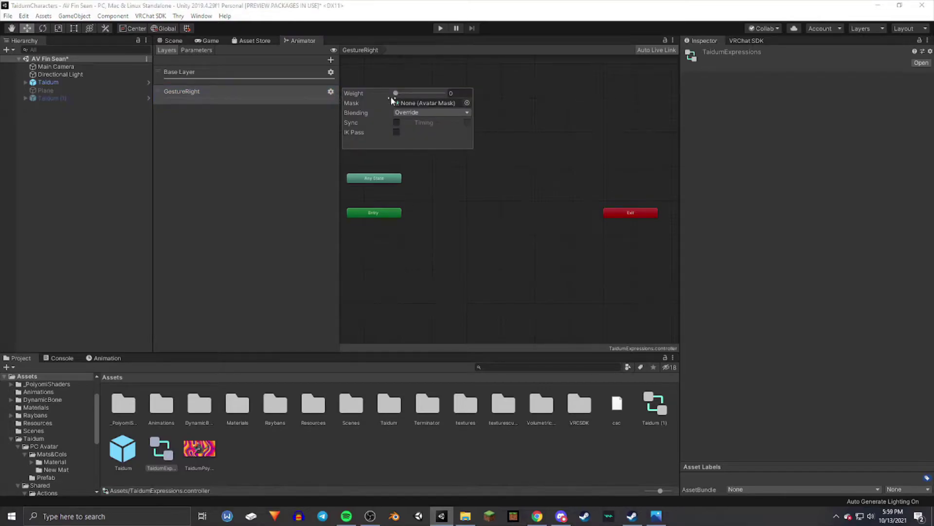
pyautogui.moveTo(395, 93); pyautogui.dragTo(462, 93)
pyautogui.click(484, 96)
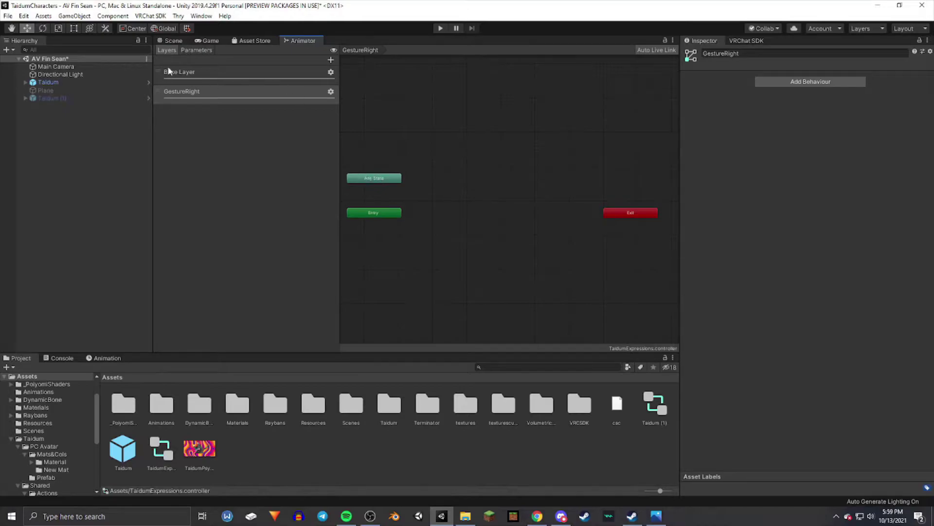
# Step: Add an Int parameter named GestureRight to the TaidumExpressions controller
pyautogui.click(196, 50)
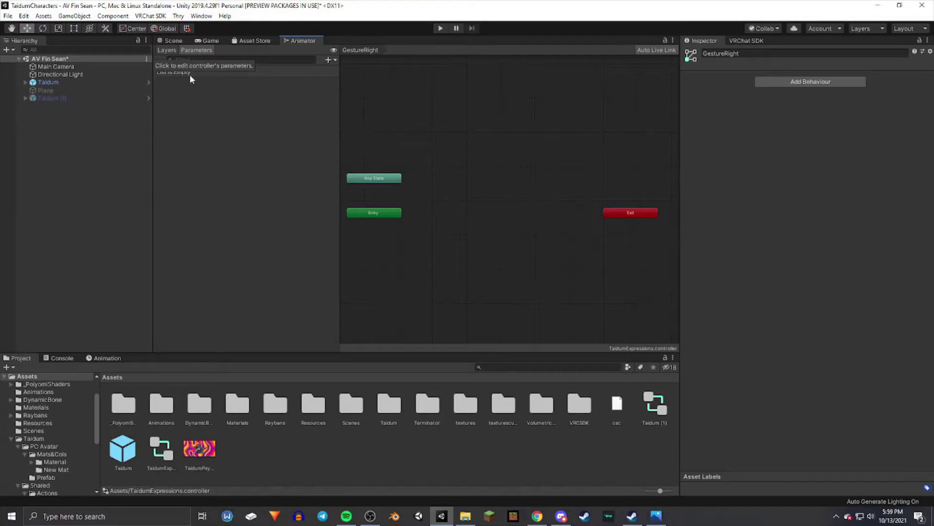
pyautogui.click(329, 62)
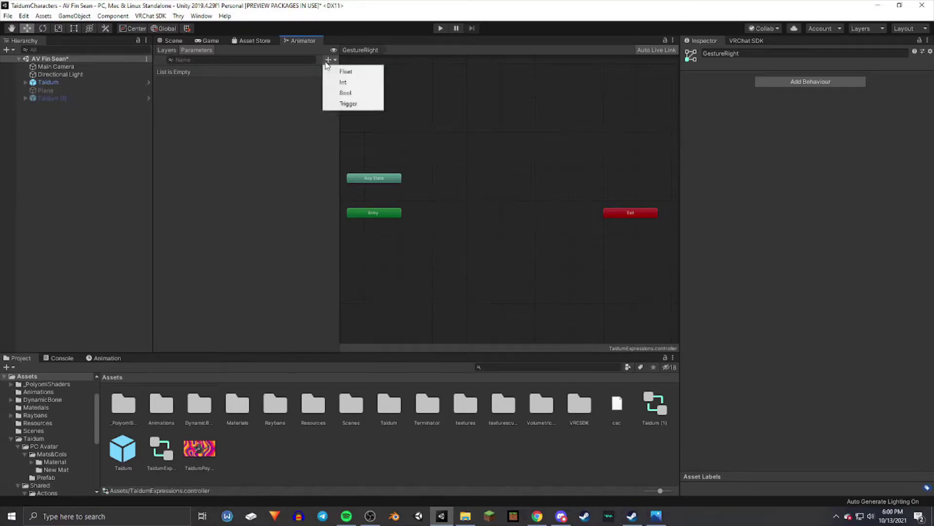
pyautogui.click(343, 82)
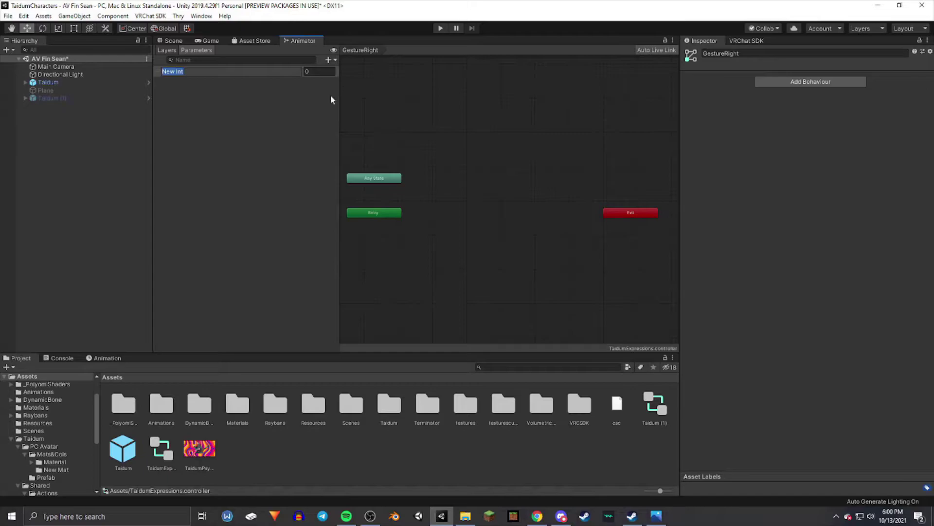
pyautogui.press('BackSpace')
pyautogui.write('GestureRight')
pyautogui.press('Return')
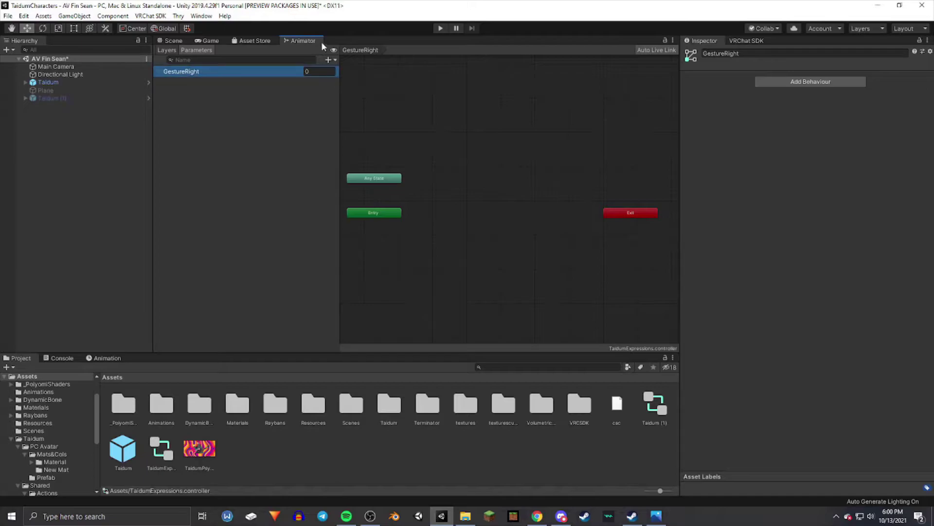
# Step: Add a second Int parameter named GestureLeft to the controller
pyautogui.click(329, 59)
pyautogui.click(343, 83)
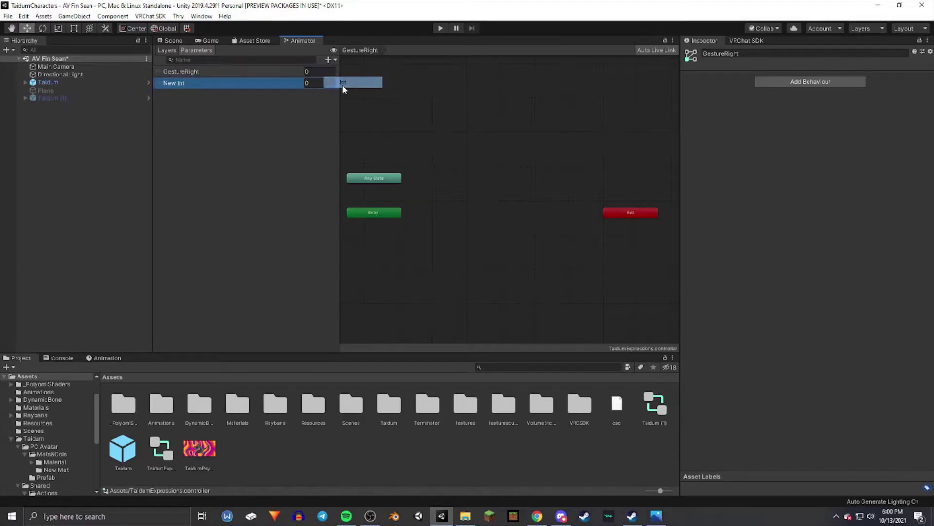
pyautogui.write('Gesture')
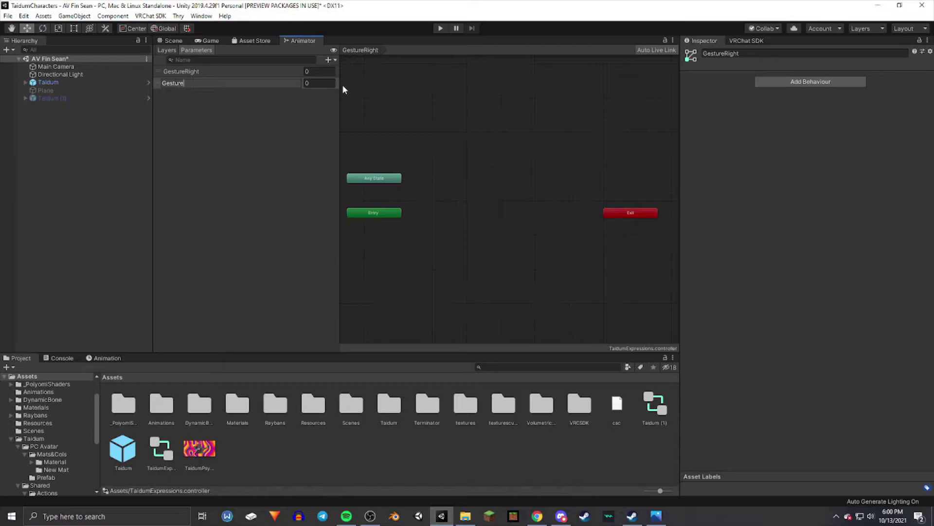
pyautogui.write('Left')
pyautogui.press('Return')
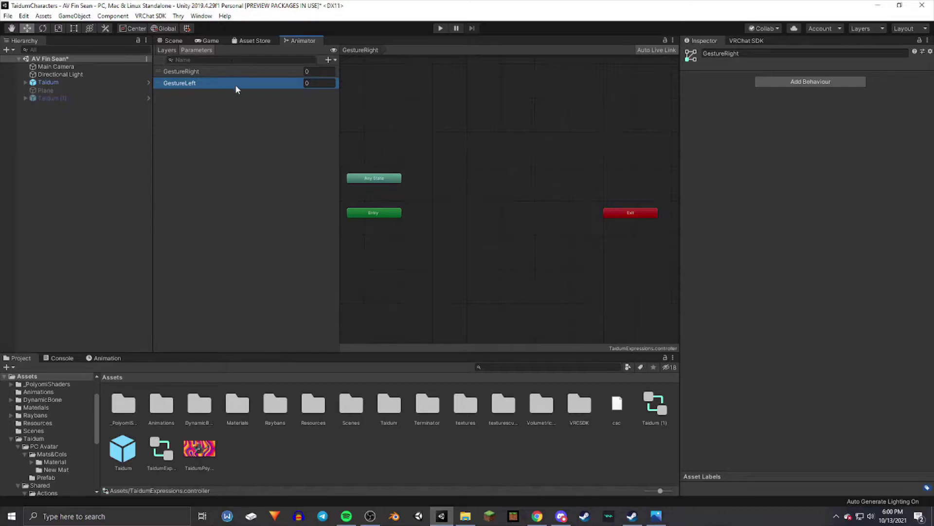
# Step: Return to the controller's layers and select the GestureRight layer to work in its state graph
pyautogui.click(168, 50)
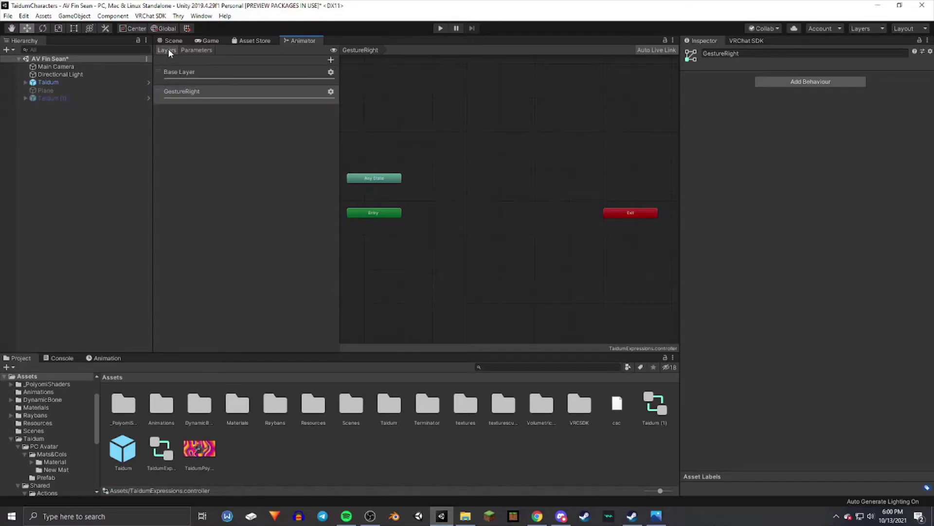
pyautogui.click(211, 95)
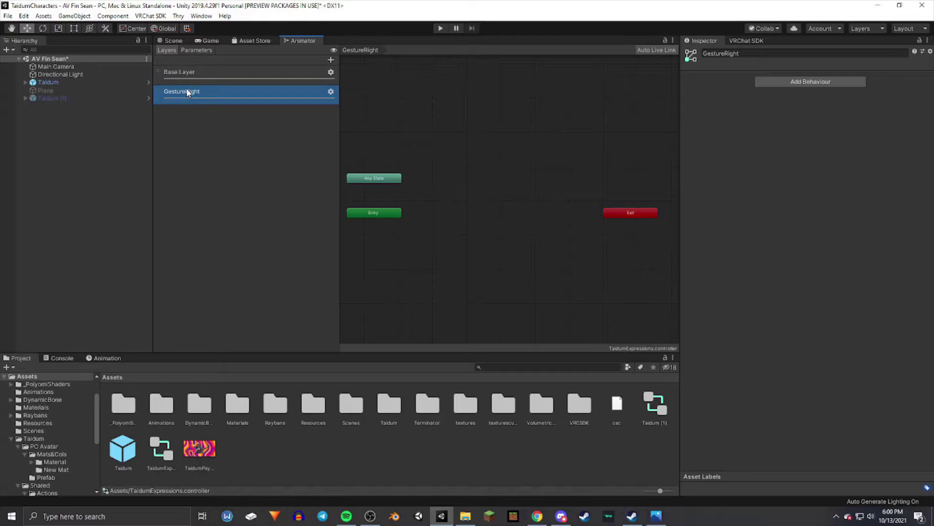
pyautogui.moveTo(427, 206); pyautogui.dragTo(505, 218, button='middle')
pyautogui.scroll(-1, 547, 225)
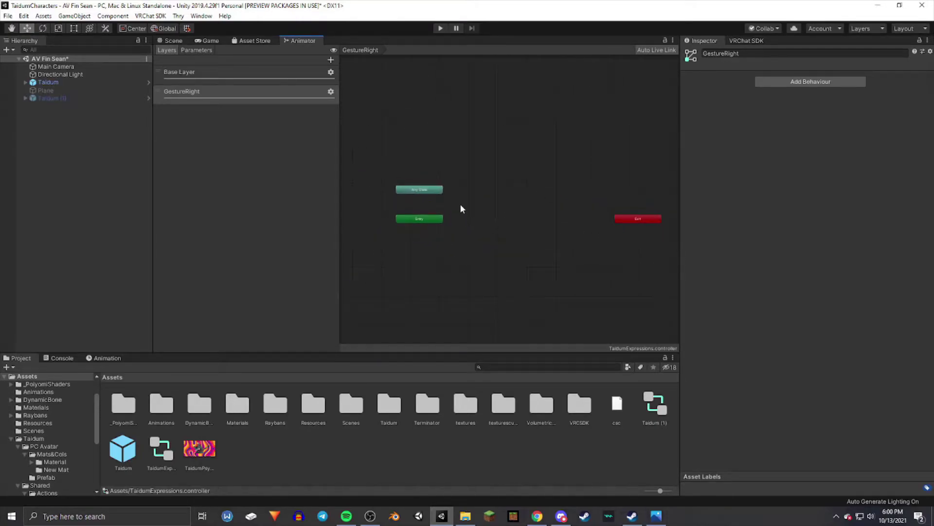
# Step: Move the Any State node between Entry and Exit, in line with the Entry node
pyautogui.click(430, 192)
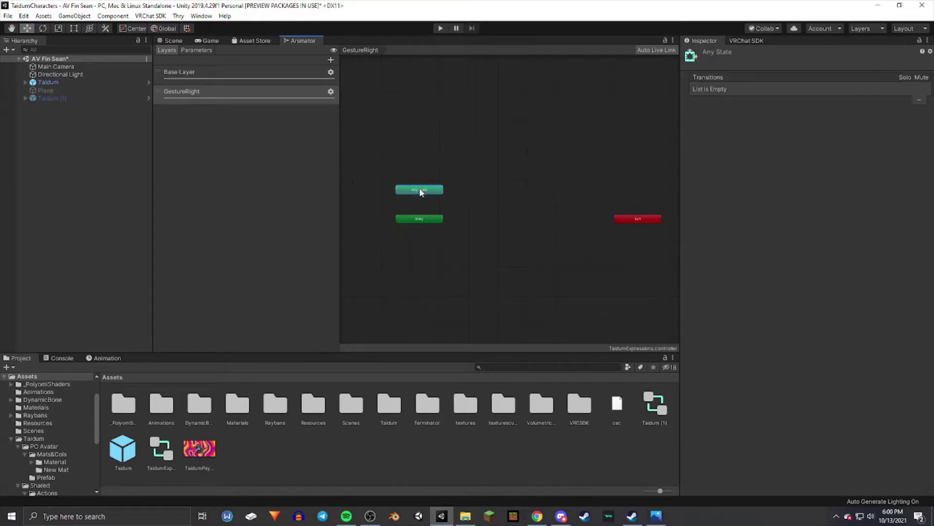
pyautogui.moveTo(421, 192); pyautogui.dragTo(511, 221)
pyautogui.scroll(2, 498, 229)
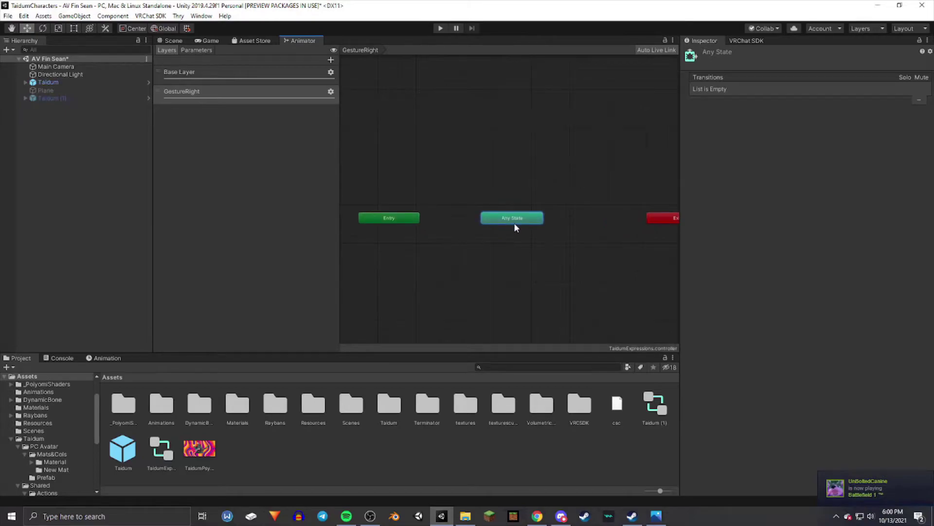
pyautogui.moveTo(511, 224); pyautogui.dragTo(518, 225, button='middle')
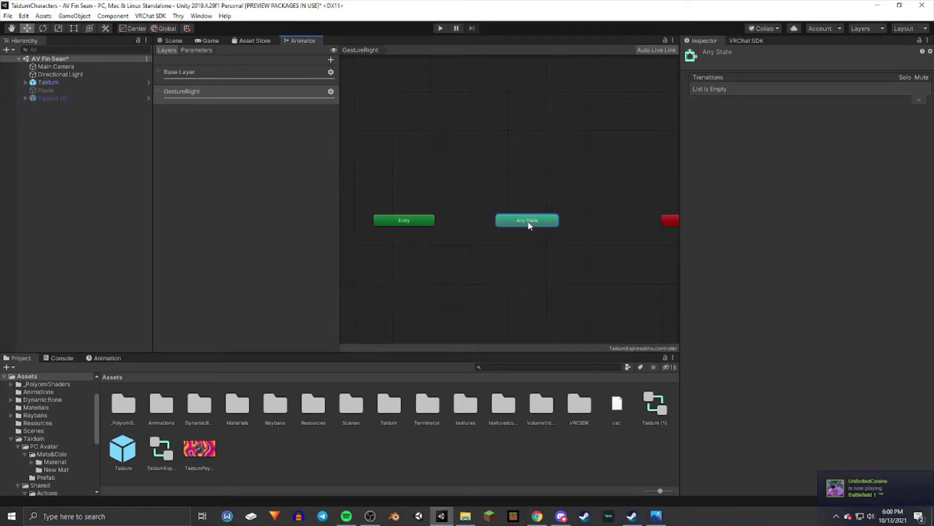
pyautogui.moveTo(530, 221)
pyautogui.mouseDown()
pyautogui.moveTo(519, 221)
pyautogui.moveTo(558, 230)
pyautogui.moveTo(532, 229)
pyautogui.mouseUp()
pyautogui.click(571, 209)
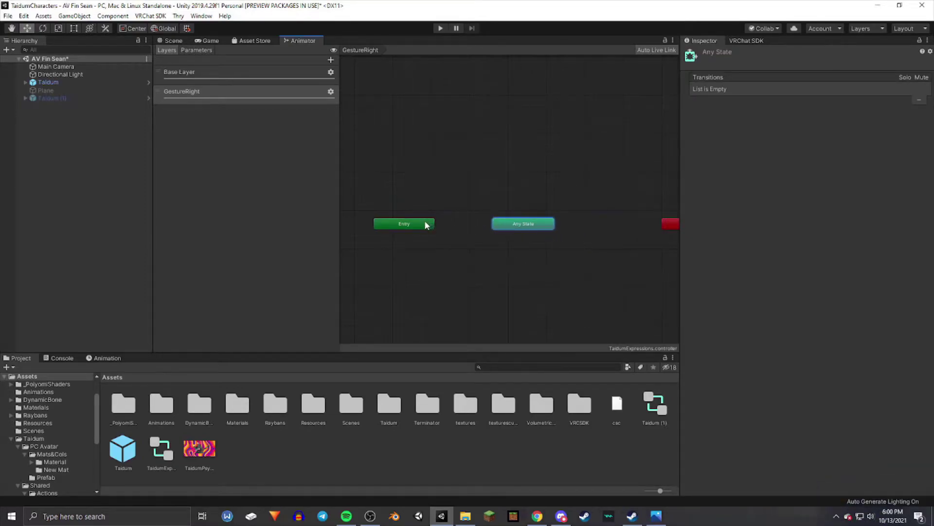
# Step: Create an empty default state beside Entry and line it up with Any State to its right
pyautogui.rightClick(456, 225)
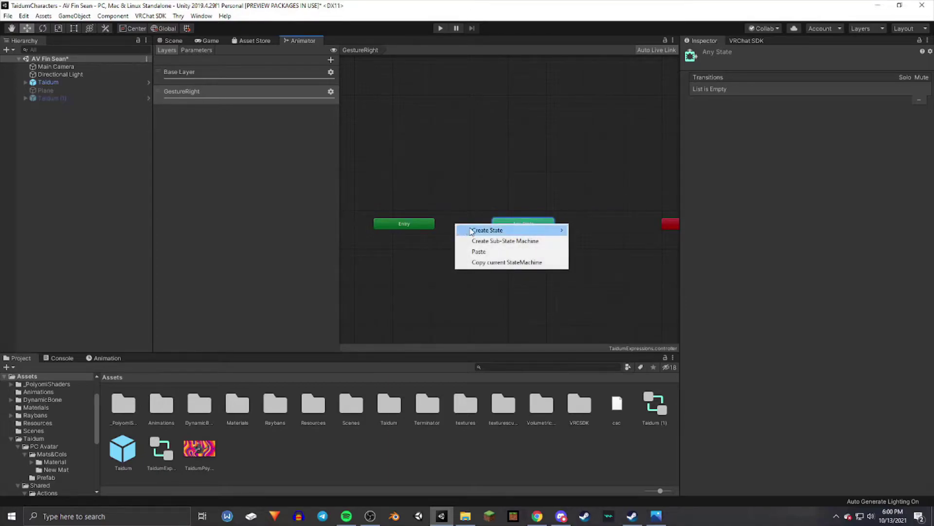
pyautogui.moveTo(470, 230)
pyautogui.click(591, 230)
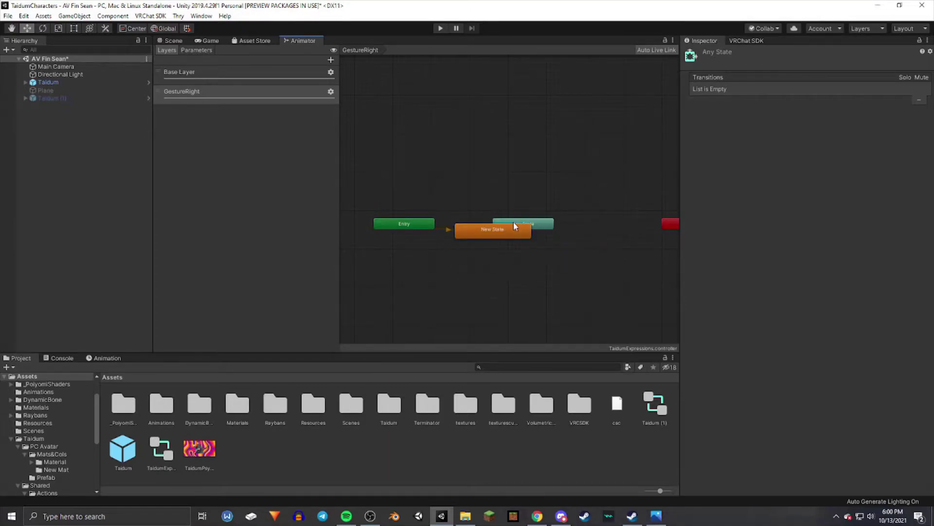
pyautogui.moveTo(531, 224); pyautogui.dragTo(580, 229)
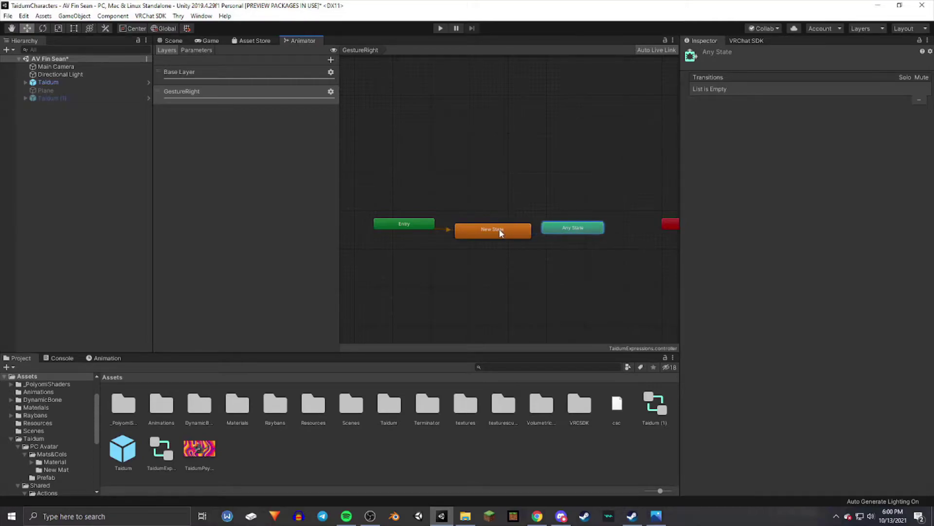
pyautogui.moveTo(515, 234); pyautogui.dragTo(566, 226)
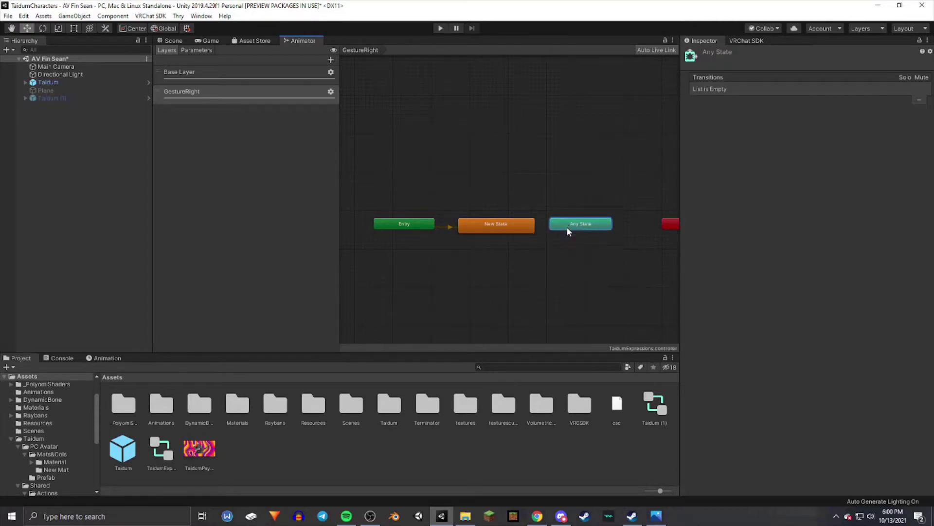
pyautogui.click(510, 225)
pyautogui.click(560, 224)
# Step: Make a transition from Any State to the new default state and rename that state Idle
pyautogui.rightClick(572, 228)
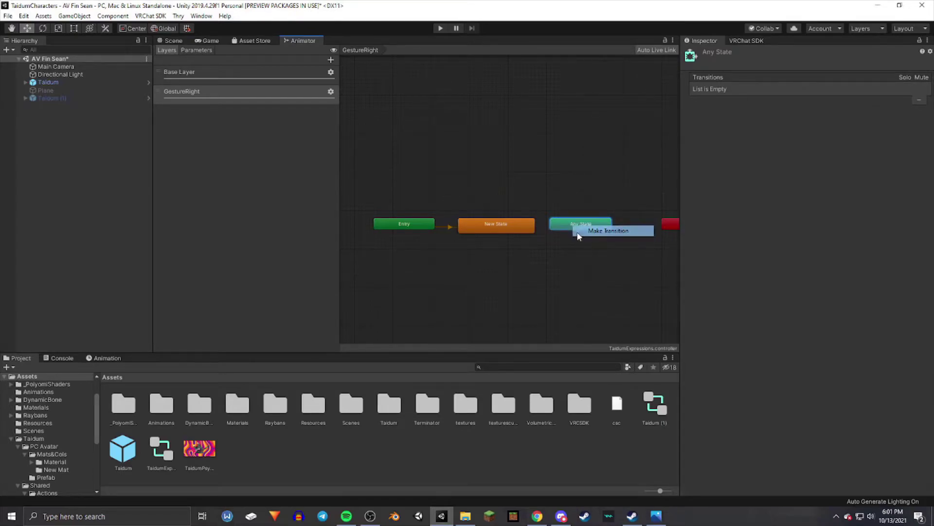
pyautogui.click(579, 233)
pyautogui.click(527, 229)
pyautogui.click(508, 231)
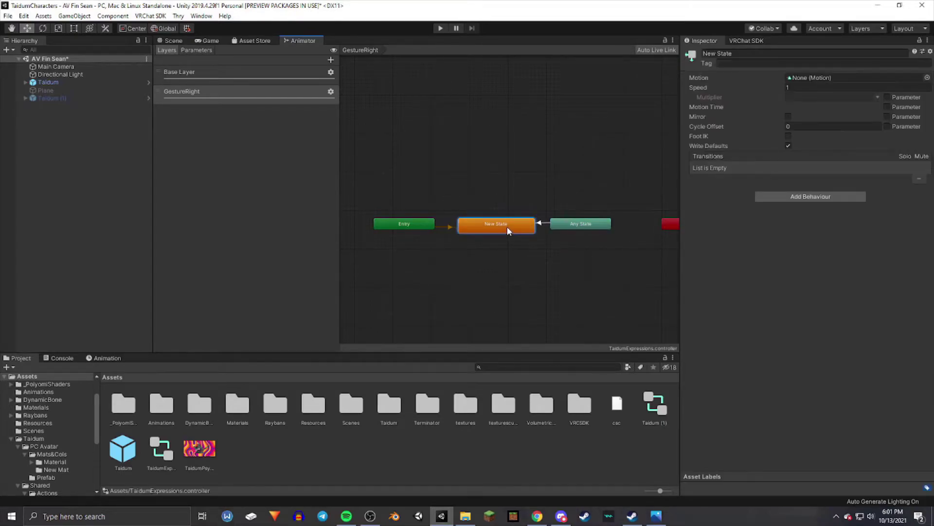
pyautogui.click(708, 54)
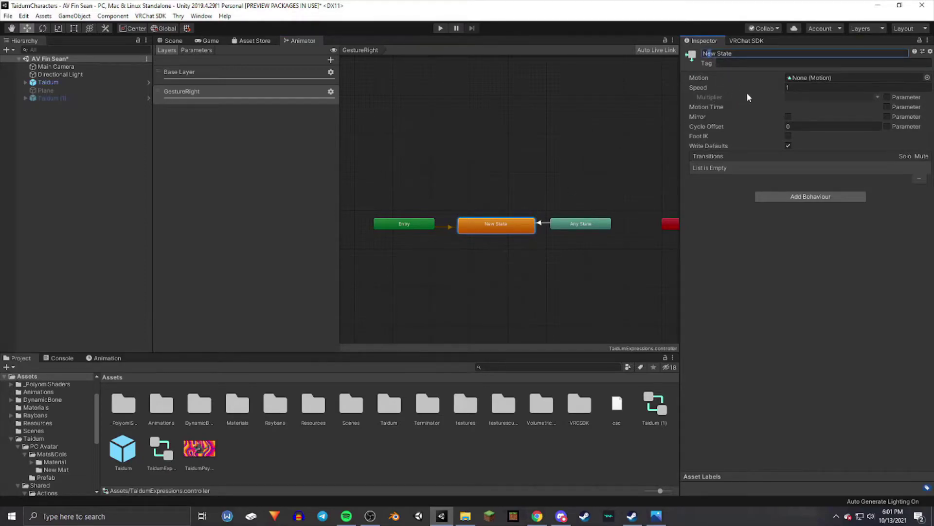
pyautogui.hotkey('ctrl', 'a')
pyautogui.write('Idle')
pyautogui.press('Return')
# Step: Move the Exit node up above the Idle and Any State nodes, clearing the space beside Any State
pyautogui.moveTo(554, 224); pyautogui.dragTo(558, 224)
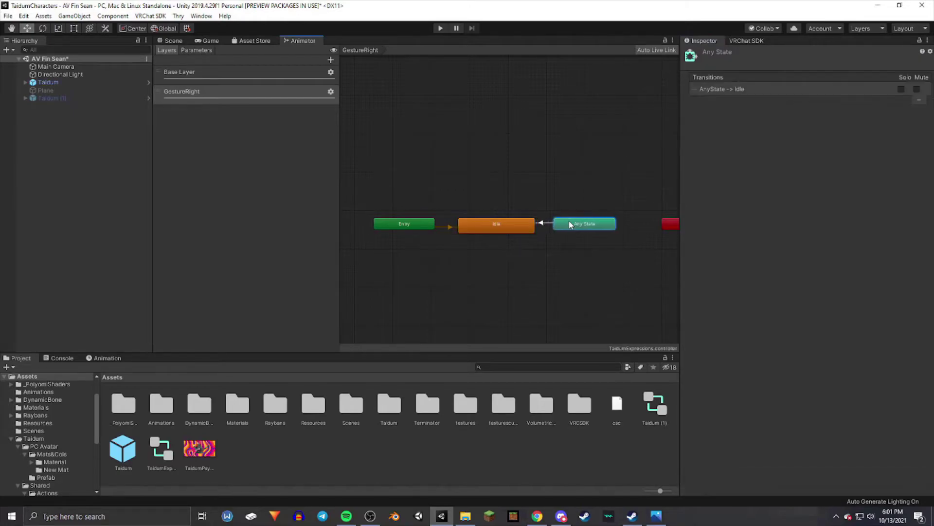
pyautogui.moveTo(642, 221); pyautogui.dragTo(522, 226, button='middle')
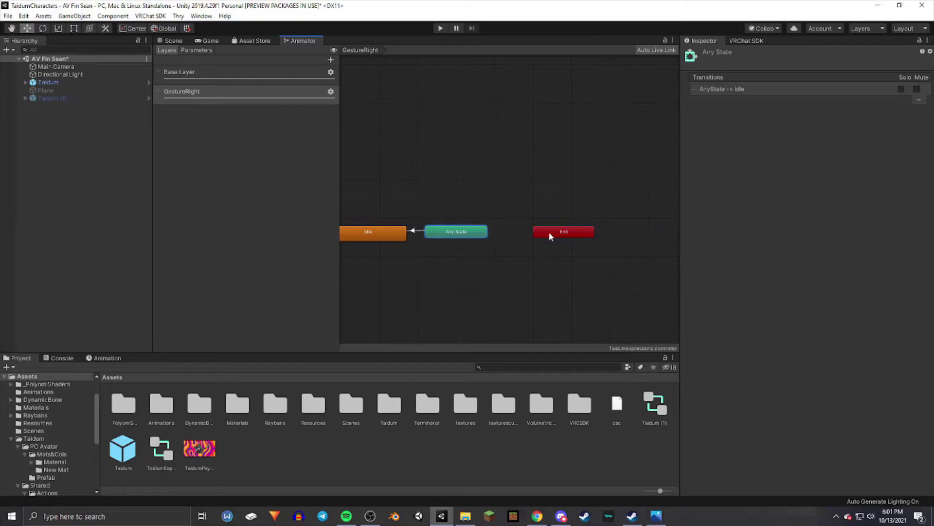
pyautogui.moveTo(550, 236); pyautogui.dragTo(369, 97)
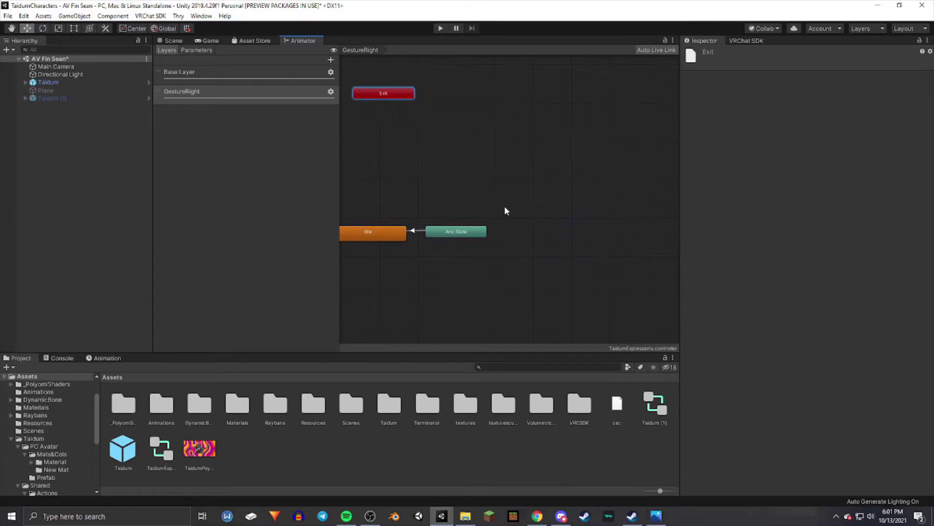
# Step: Create two empty states to the right of Any State and stack them one below the other
pyautogui.rightClick(546, 163)
pyautogui.moveTo(568, 168)
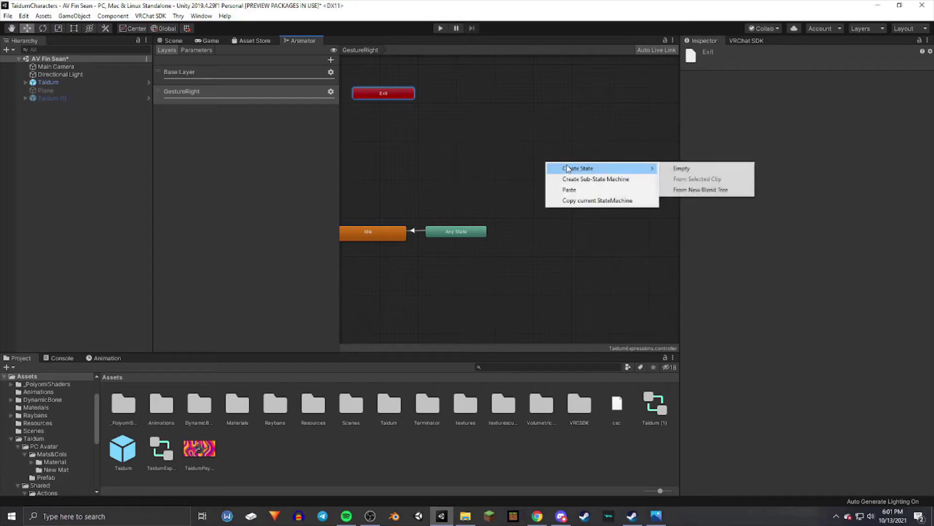
pyautogui.click(690, 170)
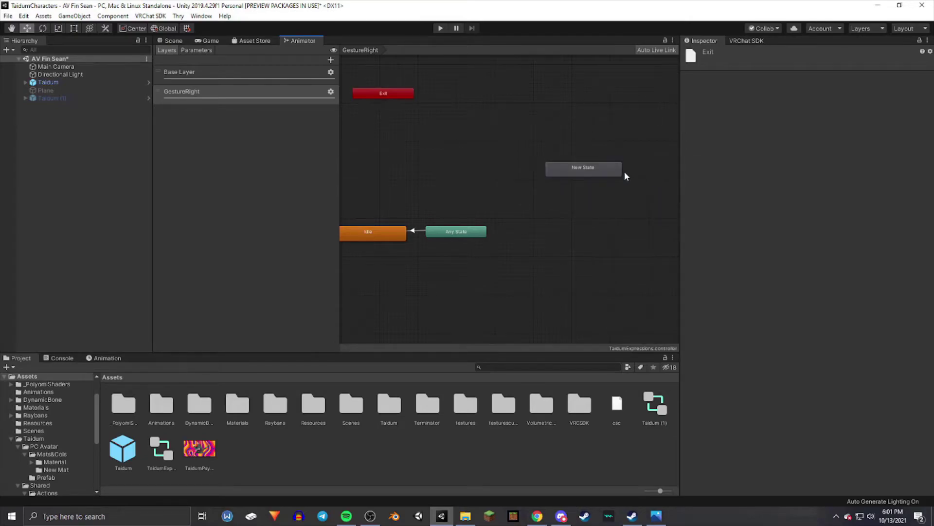
pyautogui.rightClick(556, 181)
pyautogui.moveTo(628, 187)
pyautogui.click(679, 188)
pyautogui.moveTo(621, 189); pyautogui.dragTo(617, 191)
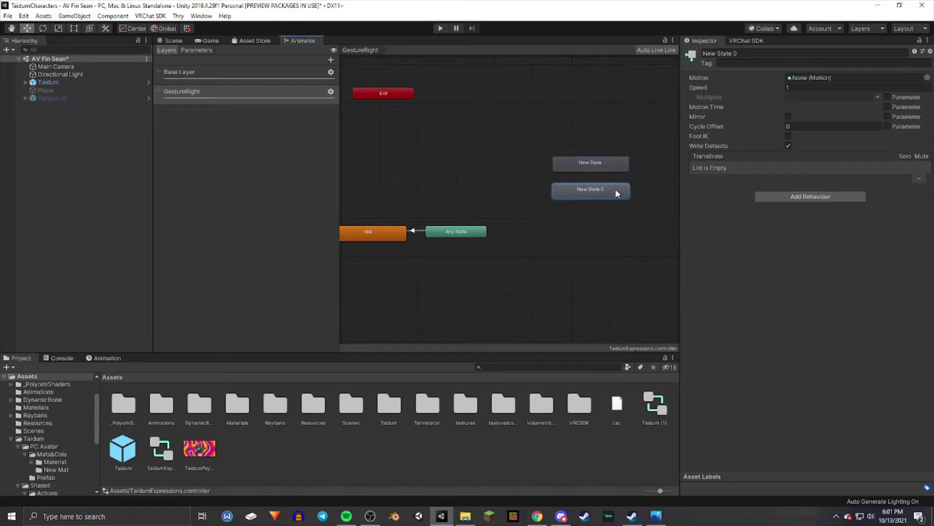
# Step: Add three more empty states below New State 0, aligned in the same column
pyautogui.rightClick(552, 216)
pyautogui.moveTo(575, 222)
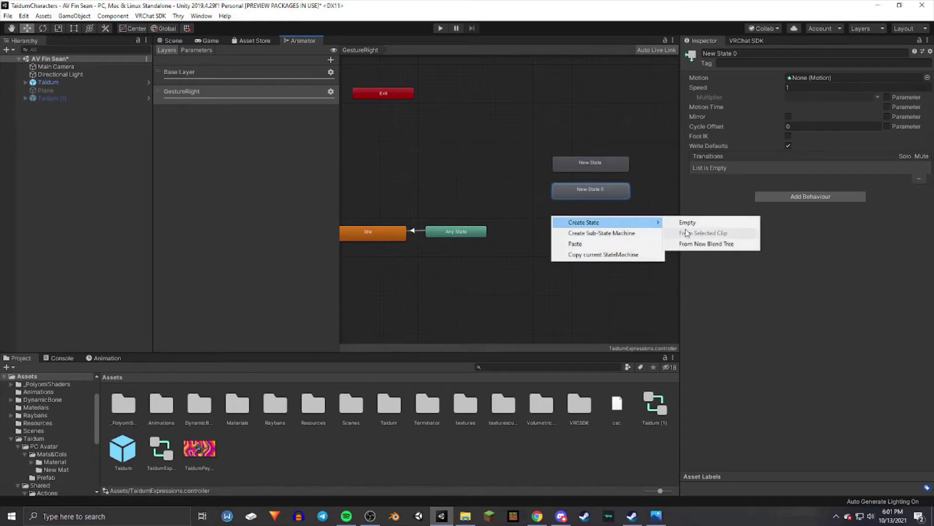
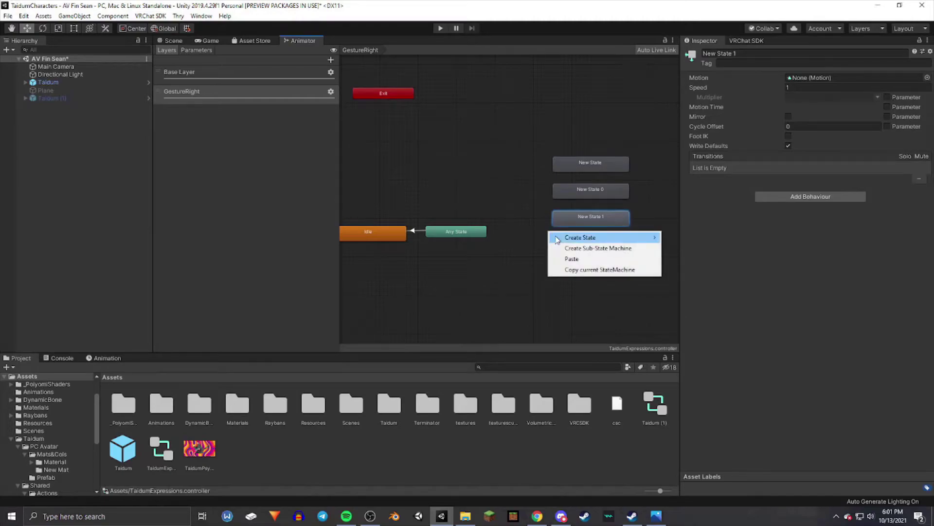
pyautogui.moveTo(608, 239); pyautogui.dragTo(614, 248)
pyautogui.rightClick(518, 271)
pyautogui.moveTo(535, 276)
pyautogui.click(654, 276)
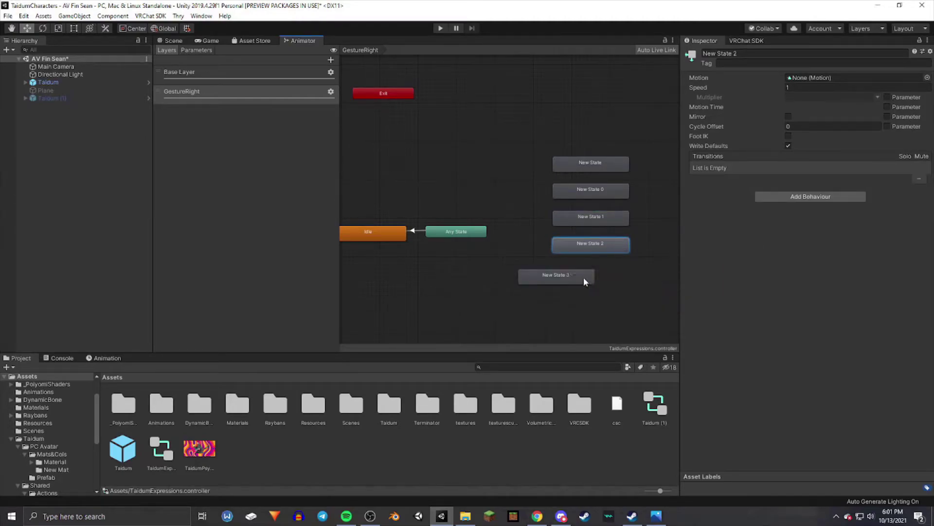
pyautogui.moveTo(583, 277); pyautogui.dragTo(618, 268)
# Step: Add two more empty states below New State 3 to complete the column of seven states
pyautogui.rightClick(548, 303)
pyautogui.moveTo(608, 308)
pyautogui.click(678, 308)
pyautogui.moveTo(626, 304); pyautogui.dragTo(612, 276)
pyautogui.scroll(-2, 586, 285)
pyautogui.rightClick(550, 276)
pyautogui.moveTo(553, 273)
pyautogui.click(678, 274)
pyautogui.click(611, 208)
pyautogui.moveTo(612, 208); pyautogui.dragTo(620, 229, button='middle')
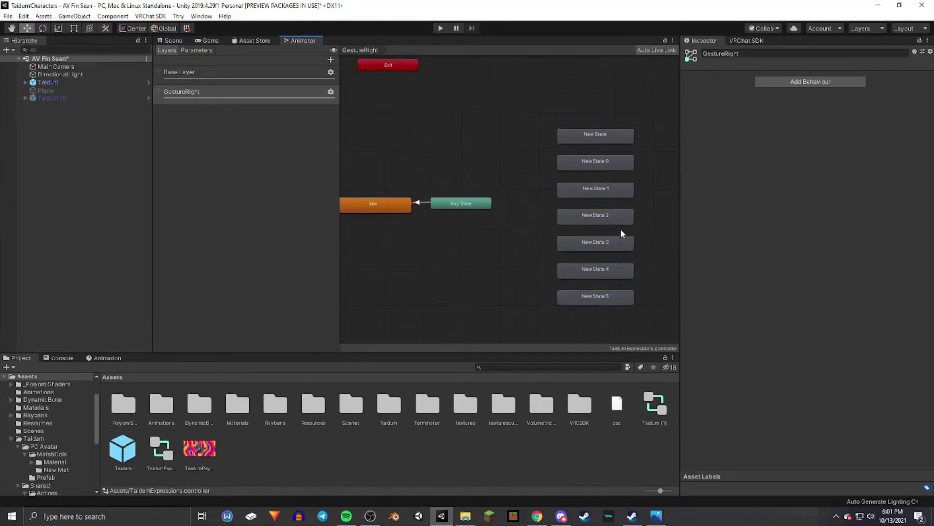
# Step: Make transitions from Any State to New State, New State 0, New State 1 and New State 2
pyautogui.click(451, 205)
pyautogui.rightClick(451, 206)
pyautogui.click(469, 208)
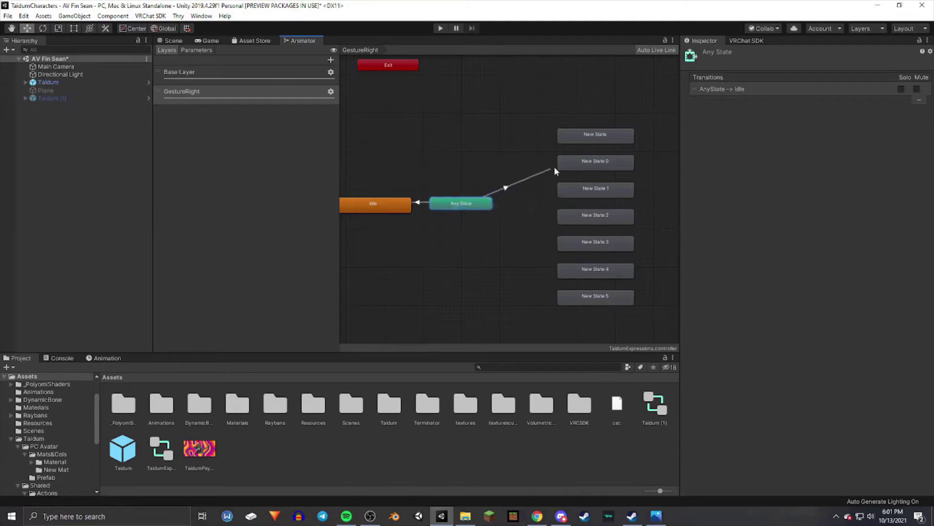
pyautogui.click(578, 134)
pyautogui.rightClick(489, 205)
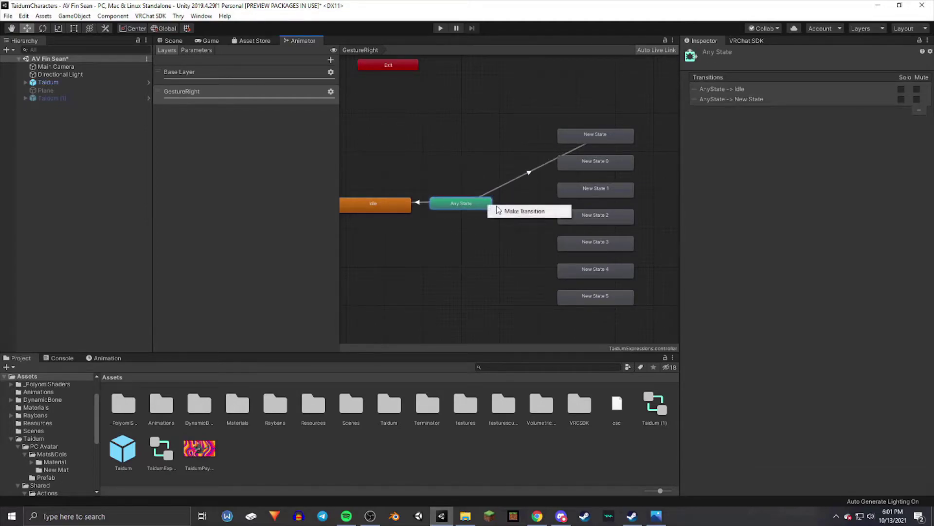
pyautogui.click(506, 211)
pyautogui.click(589, 159)
pyautogui.rightClick(480, 206)
pyautogui.click(506, 210)
pyautogui.click(584, 192)
pyautogui.rightClick(482, 206)
pyautogui.click(506, 212)
pyautogui.click(594, 218)
# Step: Make transitions from Any State to New State 3, New State 4 and New State 5
pyautogui.rightClick(485, 207)
pyautogui.click(509, 212)
pyautogui.click(584, 243)
pyautogui.rightClick(482, 206)
pyautogui.click(506, 211)
pyautogui.click(564, 266)
pyautogui.rightClick(475, 205)
pyautogui.click(501, 211)
pyautogui.click(583, 296)
pyautogui.moveTo(554, 266); pyautogui.dragTo(585, 283, button='middle')
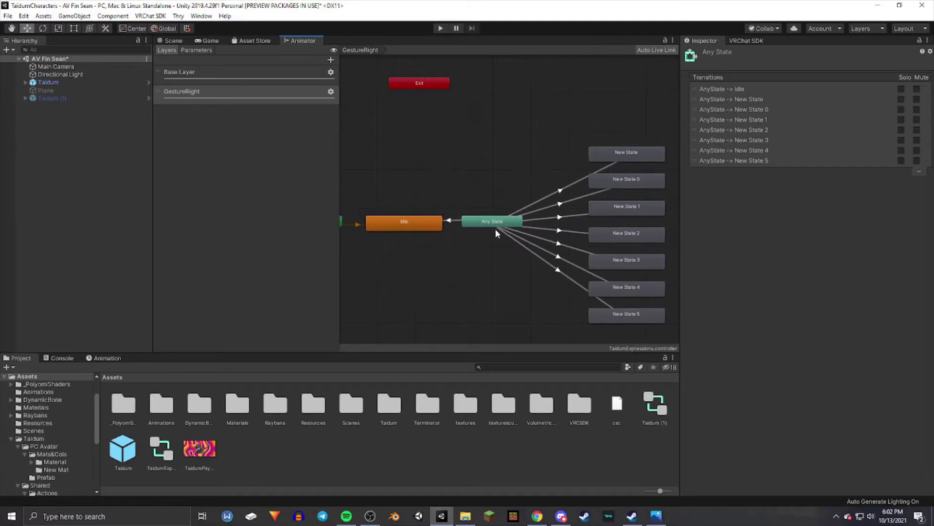
# Step: Add the condition GestureRight Equals 0 to the transition from Any State to Idle
pyautogui.click(449, 221)
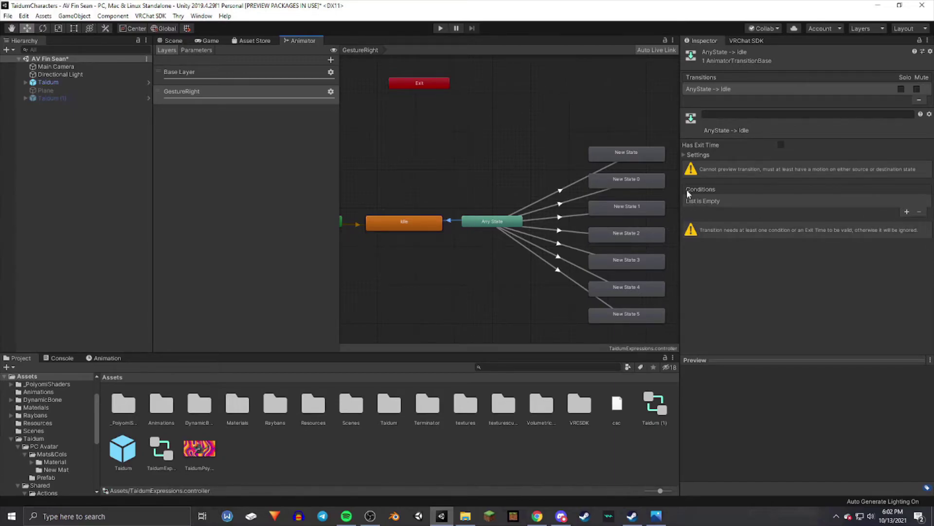
pyautogui.click(906, 212)
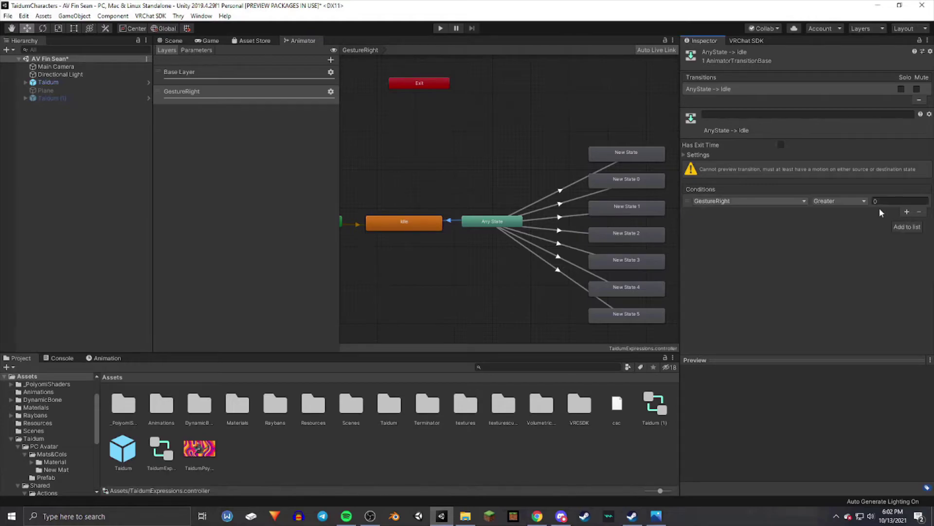
pyautogui.click(783, 201)
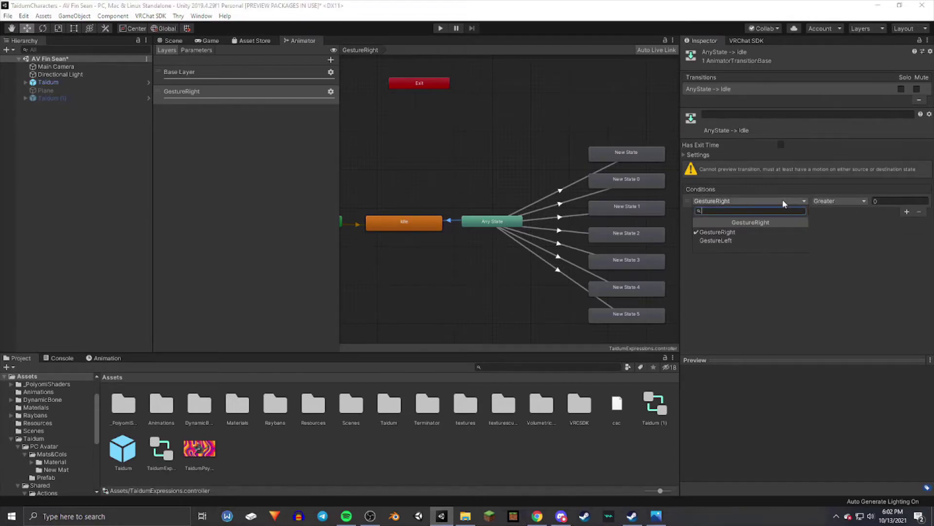
pyautogui.click(828, 200)
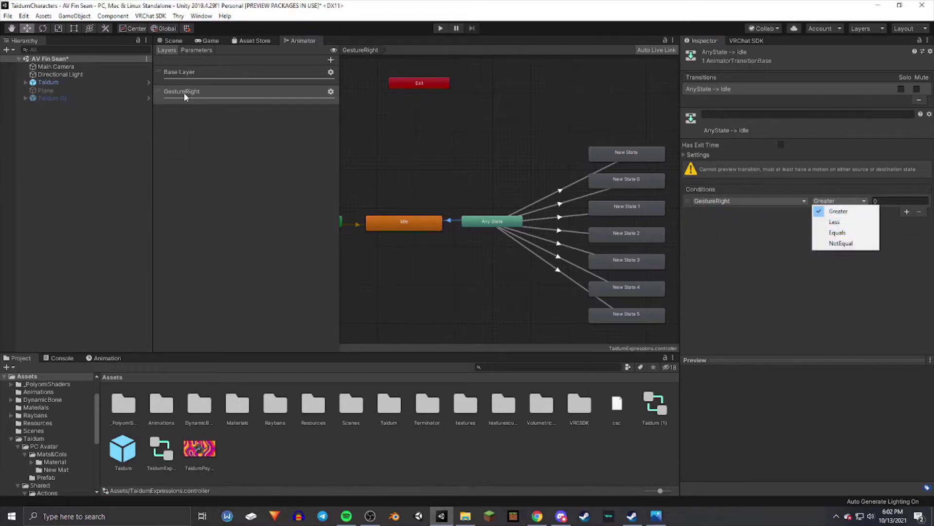
pyautogui.click(847, 234)
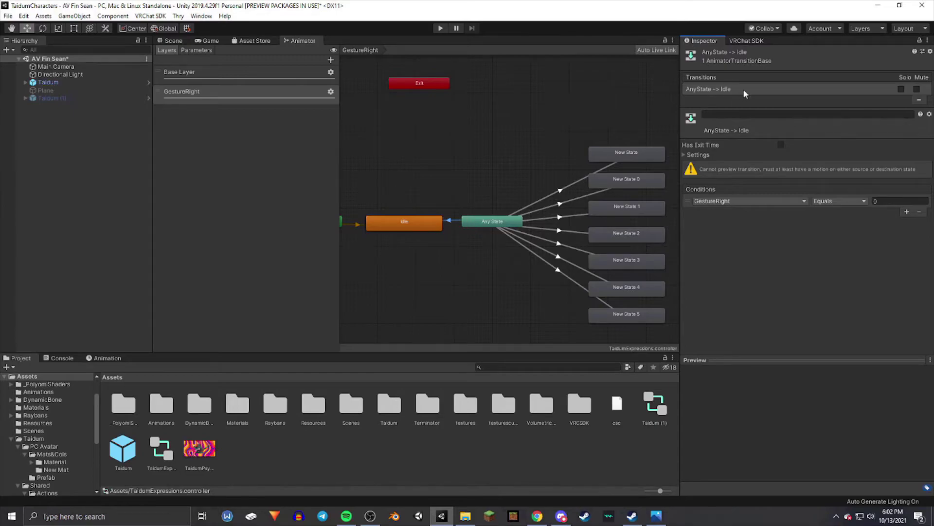
pyautogui.click(409, 218)
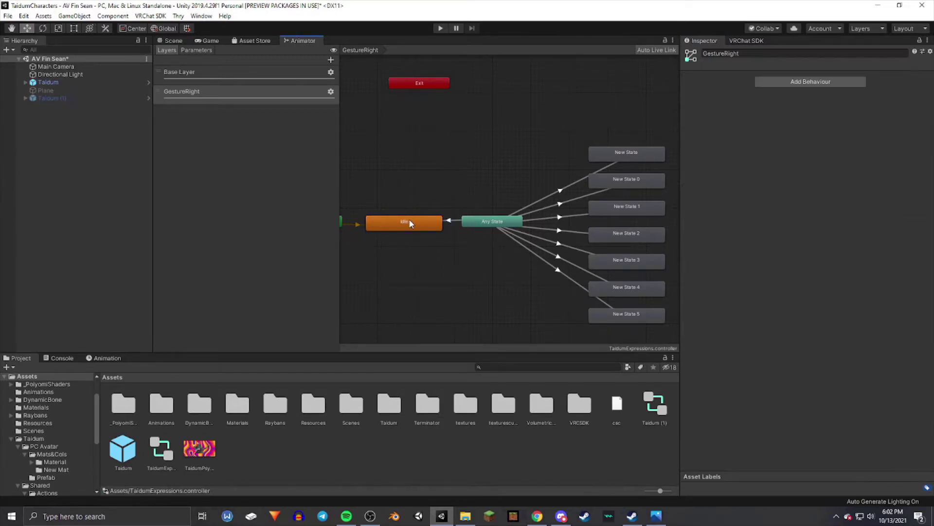
pyautogui.click(517, 225)
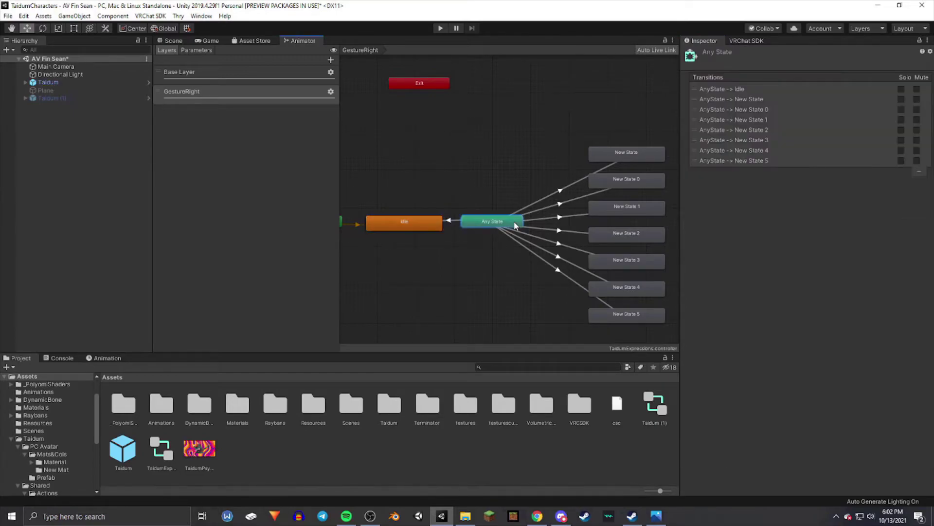
# Step: Add the condition GestureRight Equals 1 to the transition from Any State to New State
pyautogui.click(559, 189)
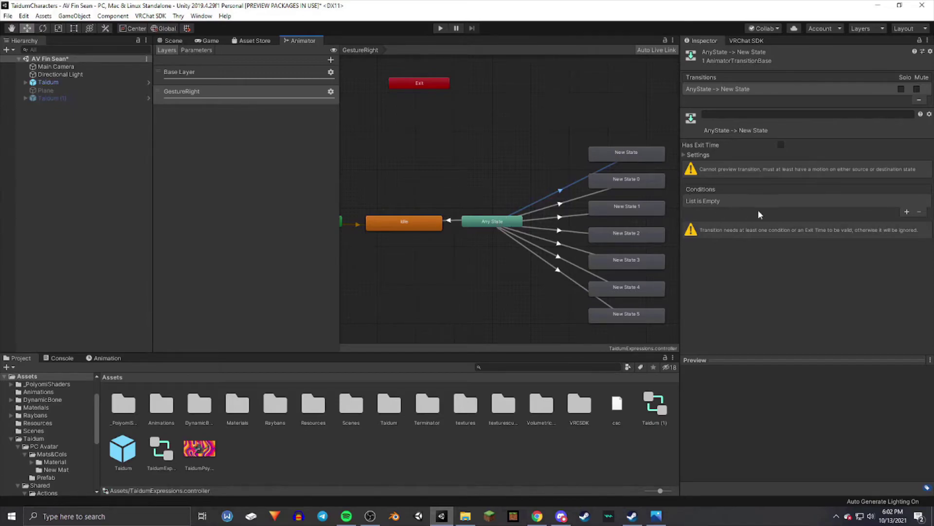
pyautogui.click(907, 212)
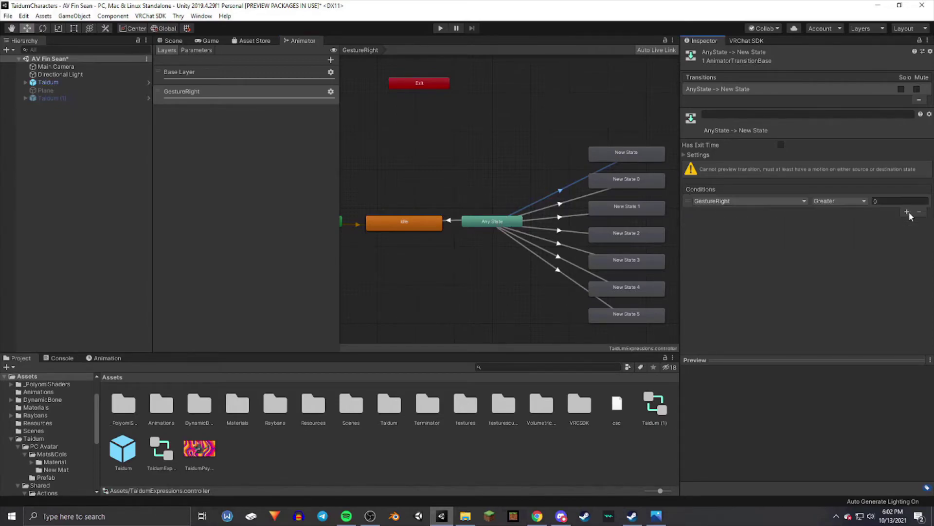
pyautogui.click(849, 201)
pyautogui.click(844, 232)
pyautogui.click(879, 201)
pyautogui.write('1')
# Step: Add the condition GestureRight Equals 2 to the transition from Any State to New State 0
pyautogui.click(559, 205)
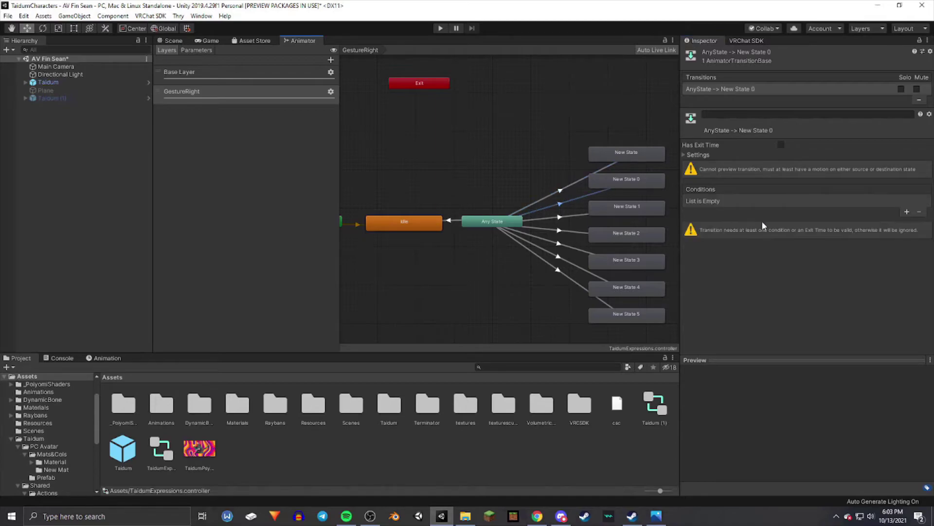
pyautogui.click(907, 211)
pyautogui.click(847, 201)
pyautogui.click(840, 232)
pyautogui.click(883, 201)
pyautogui.write('2')
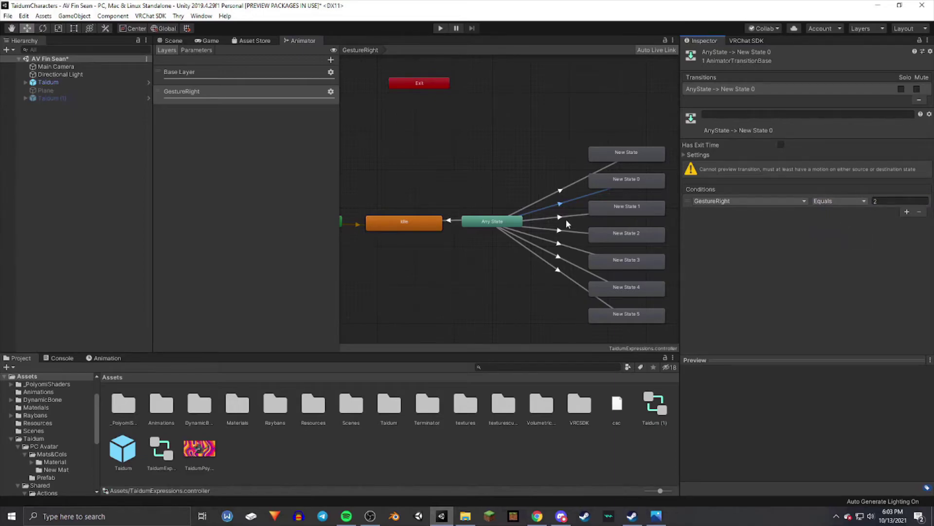
# Step: Add the condition GestureRight Equals 3 to the transition from Any State to New State 1
pyautogui.click(591, 216)
pyautogui.click(907, 211)
pyautogui.click(847, 201)
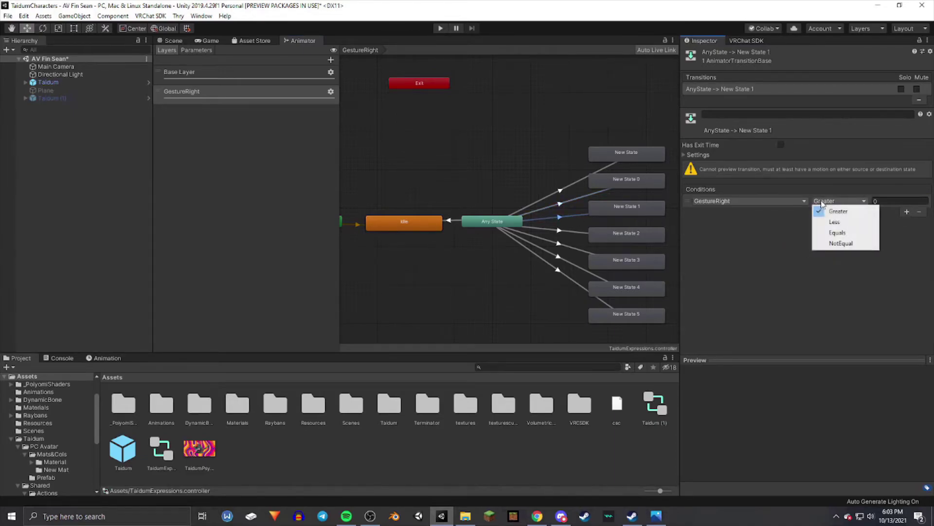
pyautogui.click(839, 233)
pyautogui.click(890, 201)
pyautogui.write('3')
# Step: Add the condition GestureRight Equals 4 to the transition from Any State to New State 2
pyautogui.click(565, 229)
pyautogui.click(907, 211)
pyautogui.click(841, 202)
pyautogui.click(838, 232)
pyautogui.click(900, 201)
pyautogui.write('4')
# Step: Add the condition GestureRight Equals 5 to the transition from Any State to New State 3
pyautogui.click(559, 242)
pyautogui.click(907, 211)
pyautogui.click(847, 201)
pyautogui.click(838, 232)
pyautogui.click(884, 201)
pyautogui.write('5')
# Step: Add a GestureRight condition with the Equals comparison to the transition from Any State to New State 4
pyautogui.click(558, 256)
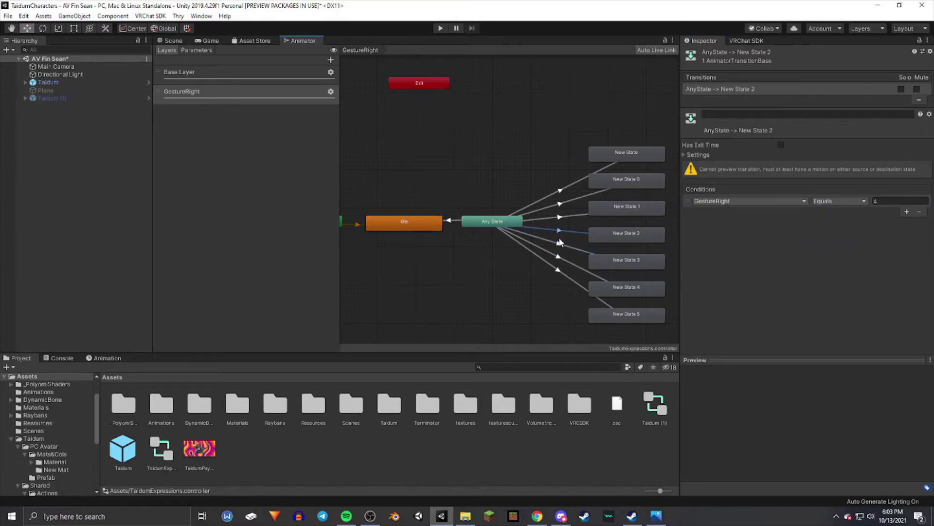
pyautogui.click(908, 211)
pyautogui.click(844, 204)
pyautogui.click(838, 233)
# Step: Add the condition GestureRight Equals 7 to the transition from Any State to New State 5
pyautogui.click(558, 270)
pyautogui.click(907, 212)
pyautogui.click(844, 203)
pyautogui.click(838, 232)
pyautogui.click(885, 201)
pyautogui.write('7')
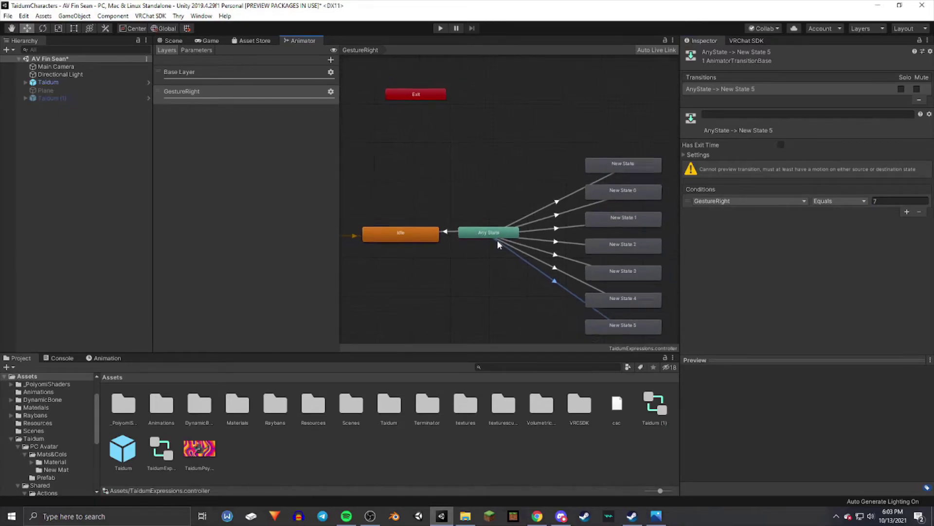
# Step: Open the project folder Taidum/Shared/Actions/Animations/Facial that holds the facial expression clips
pyautogui.click(620, 174)
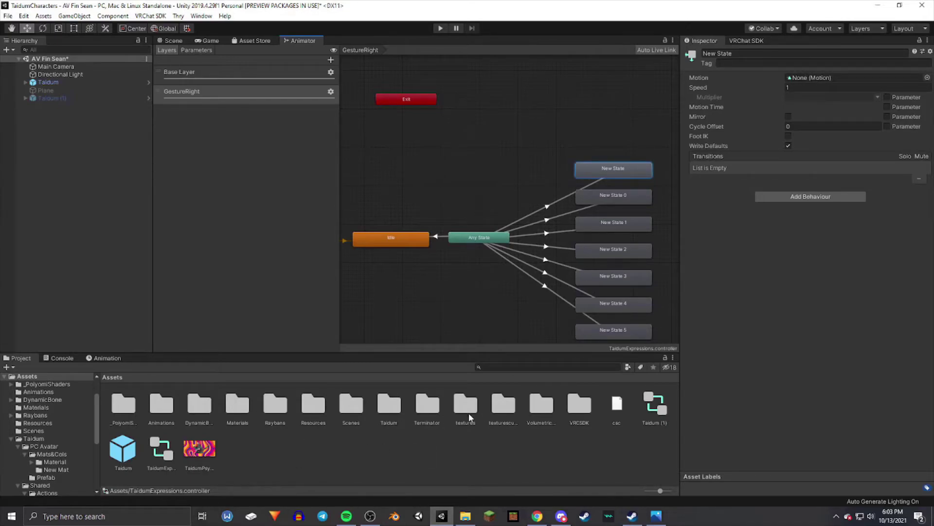
pyautogui.doubleClick(393, 413)
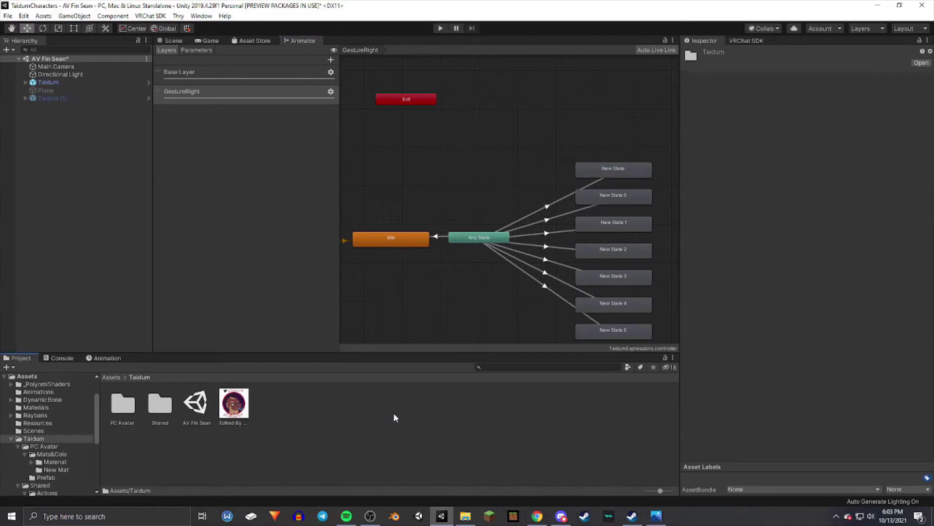
pyautogui.doubleClick(158, 412)
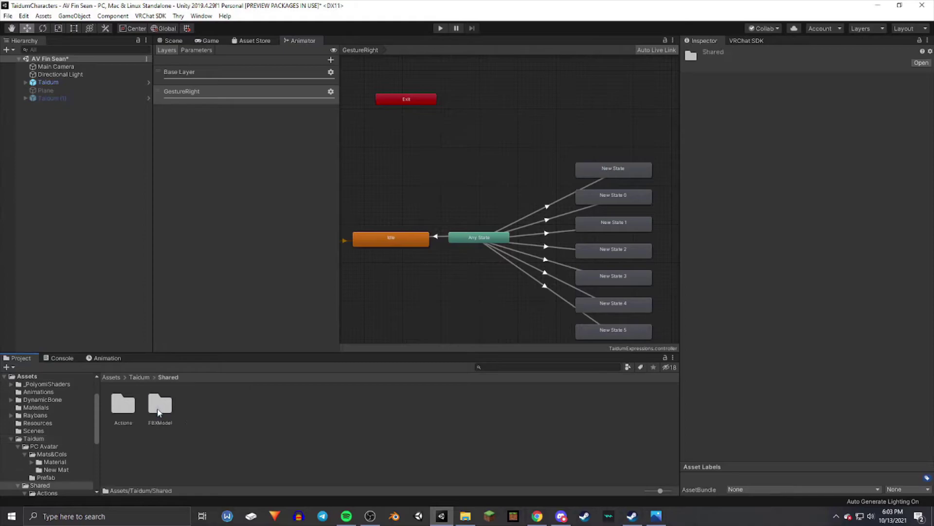
pyautogui.doubleClick(124, 411)
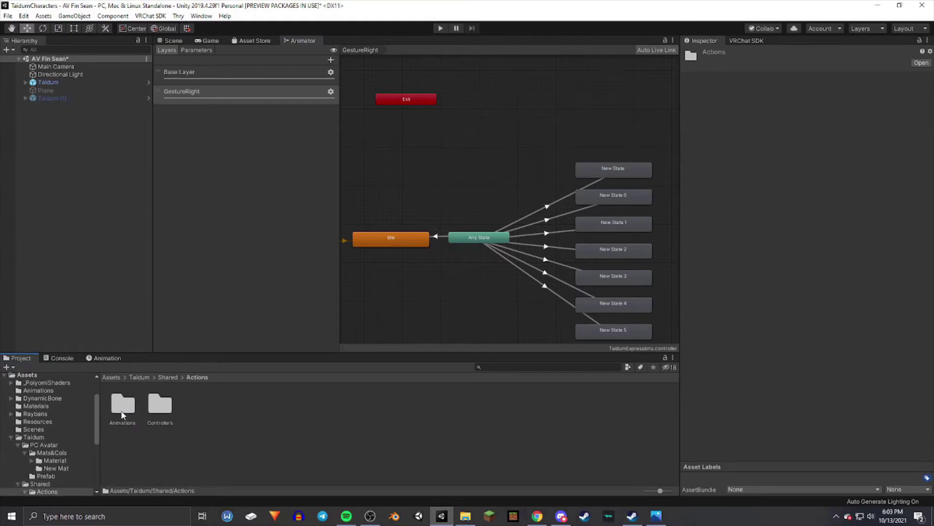
pyautogui.doubleClick(123, 412)
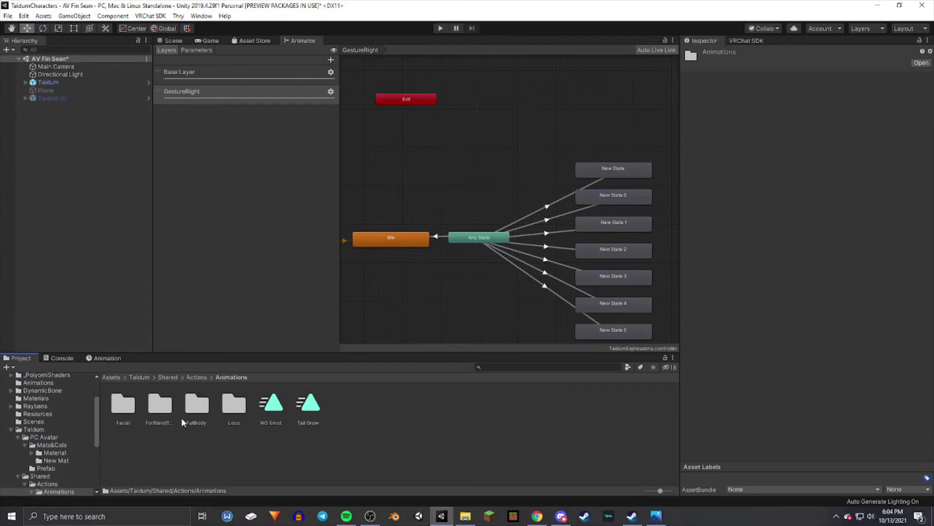
pyautogui.doubleClick(123, 406)
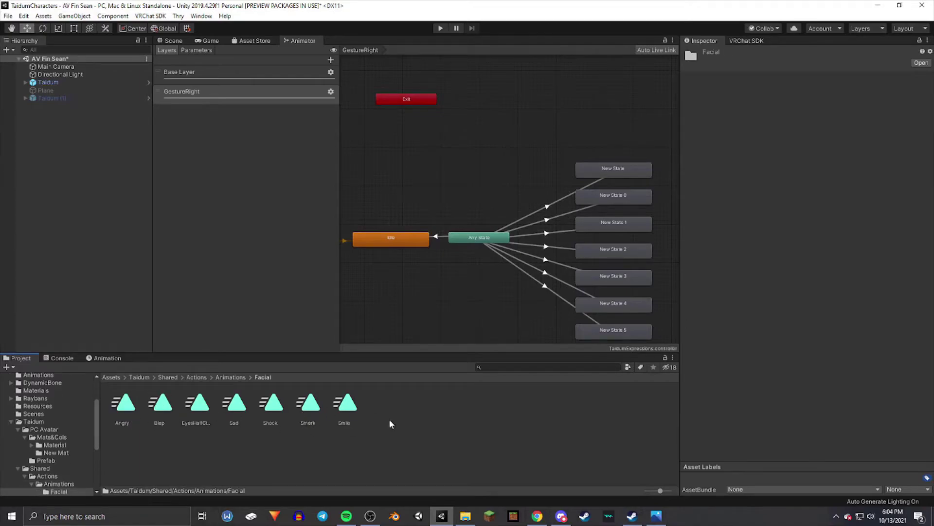
# Step: Assign the Angry clip from the Facial folder as New State's motion and locate that clip in the project assets
pyautogui.click(594, 173)
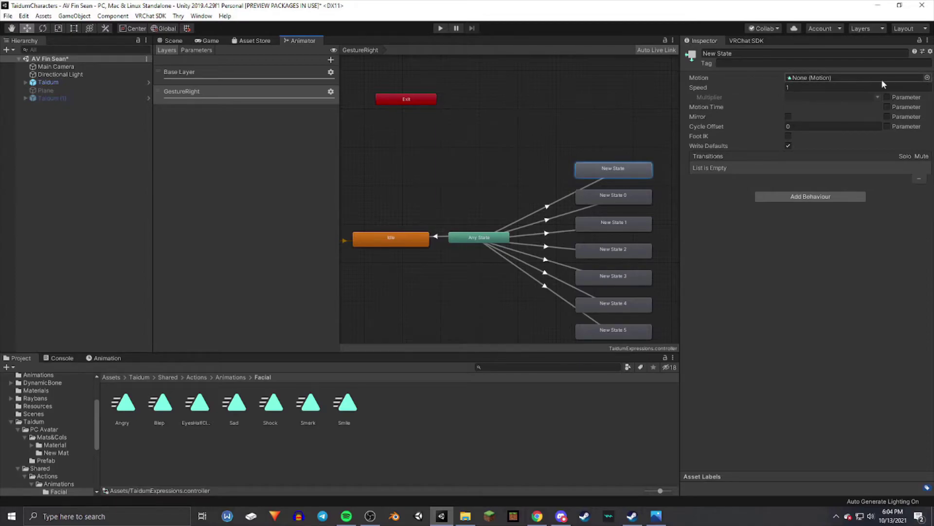
pyautogui.click(928, 77)
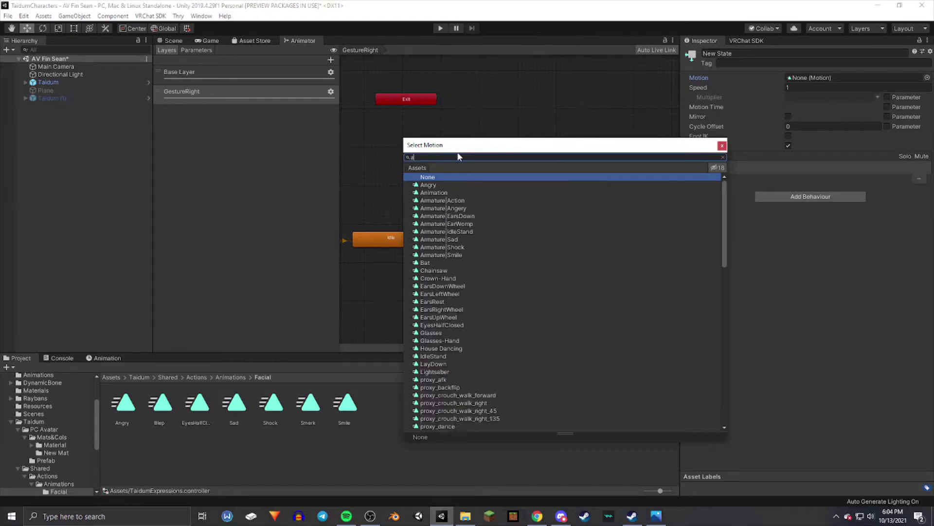
pyautogui.write('angry')
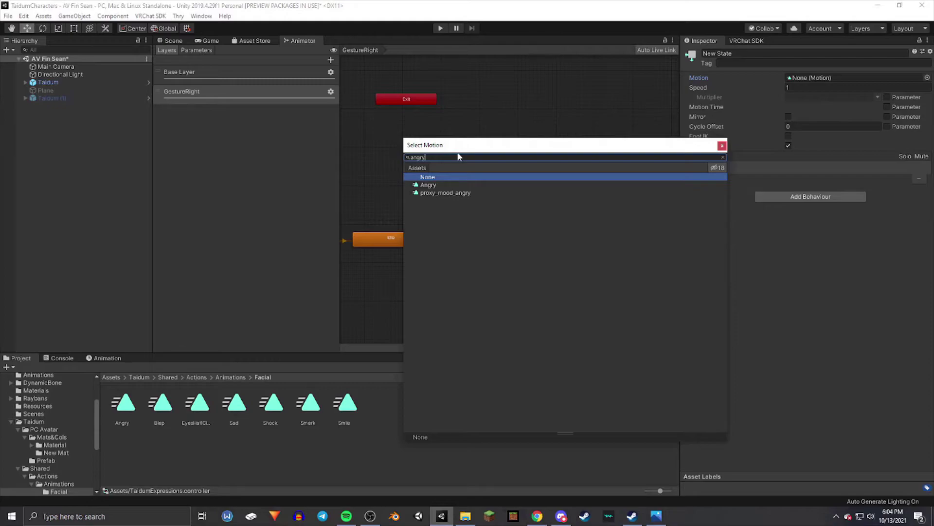
pyautogui.click(432, 185)
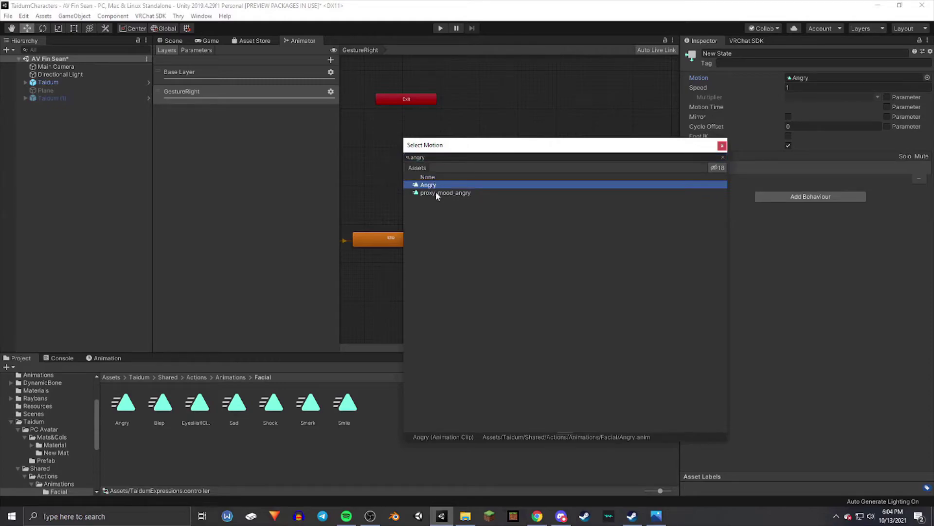
pyautogui.click(437, 192)
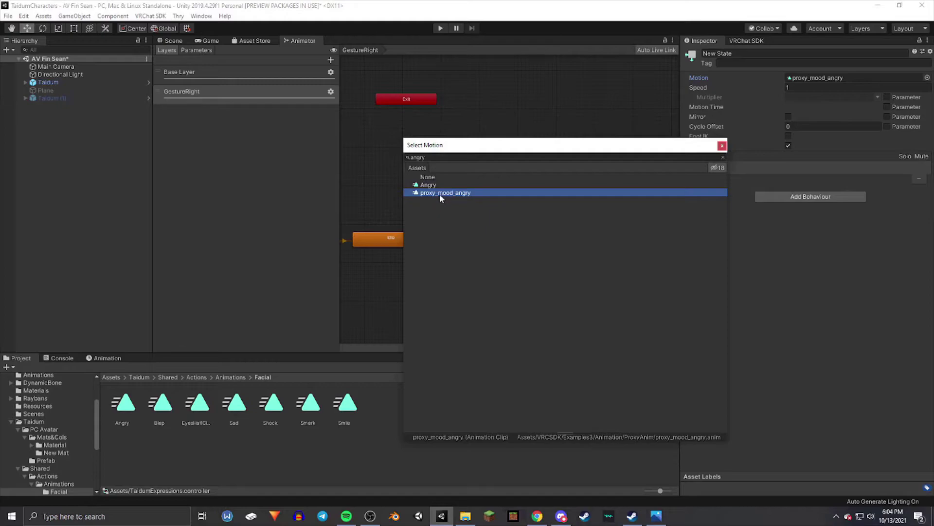
pyautogui.click(445, 186)
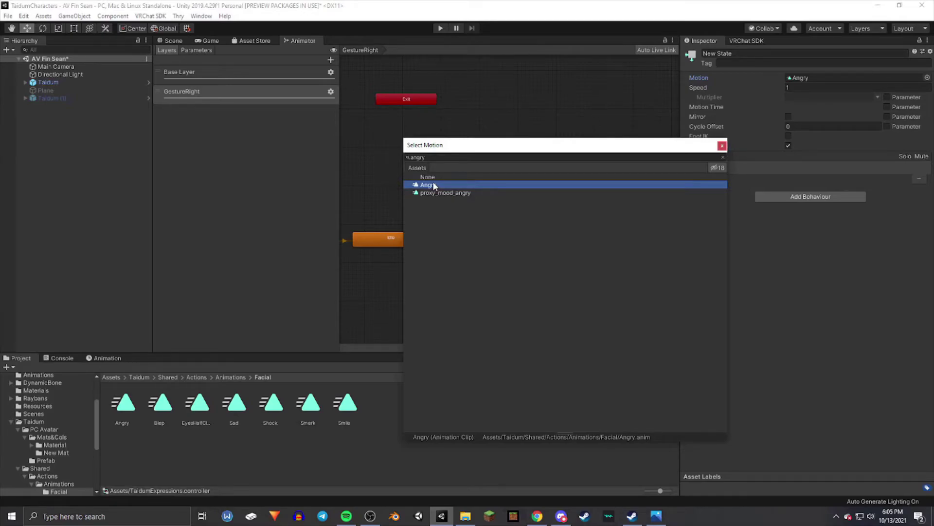
pyautogui.doubleClick(432, 184)
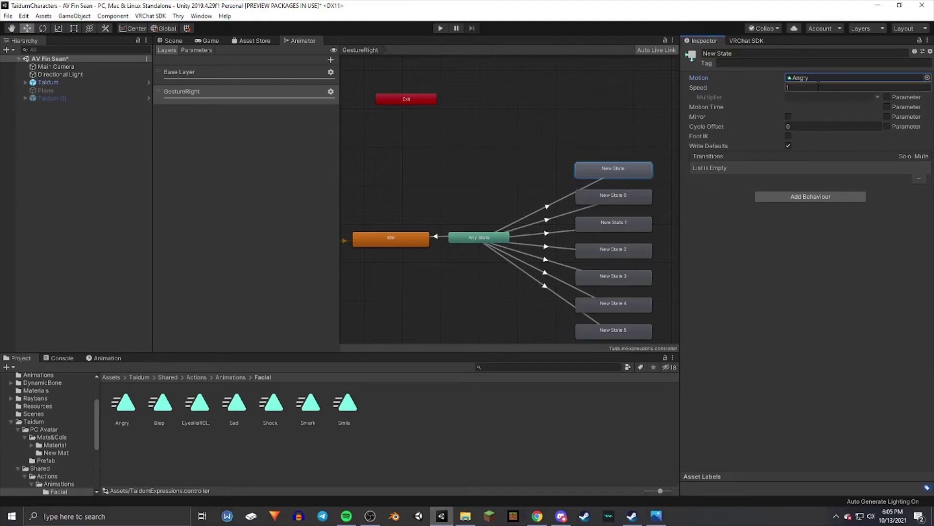
pyautogui.click(112, 377)
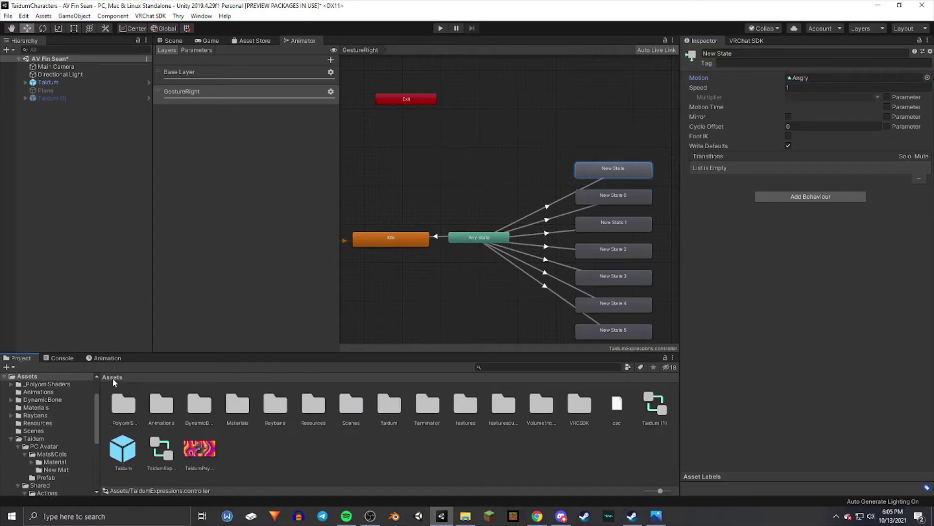
pyautogui.click(808, 77)
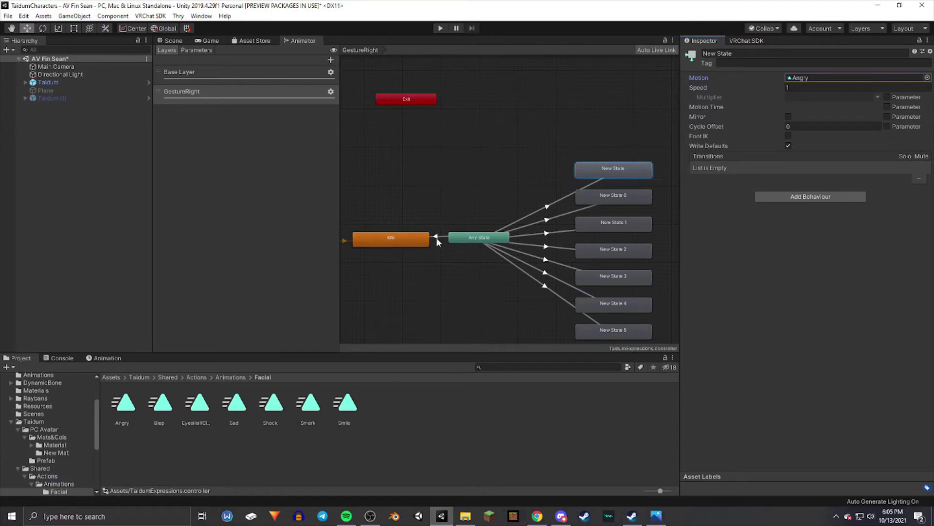
# Step: Rename the state New State as Angry
pyautogui.click(627, 194)
pyautogui.click(626, 175)
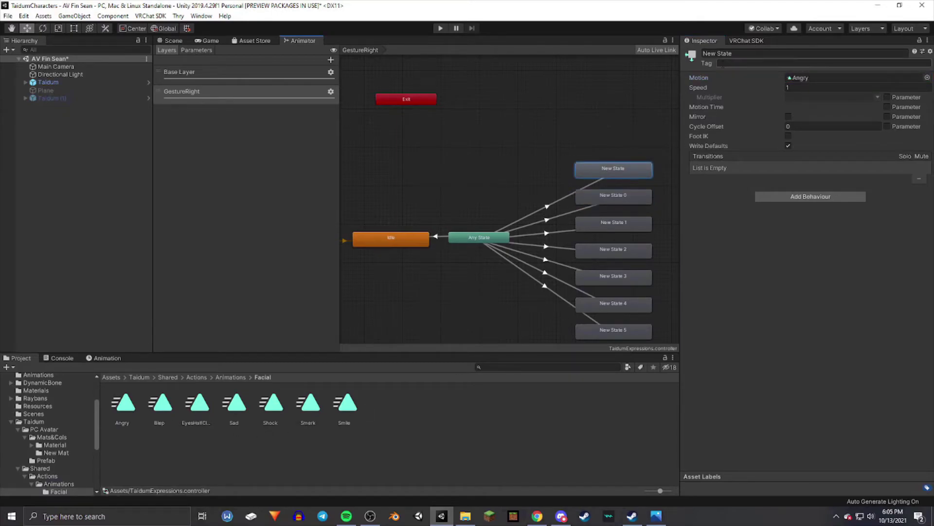
pyautogui.click(737, 55)
pyautogui.write('Angry')
pyautogui.press('Return')
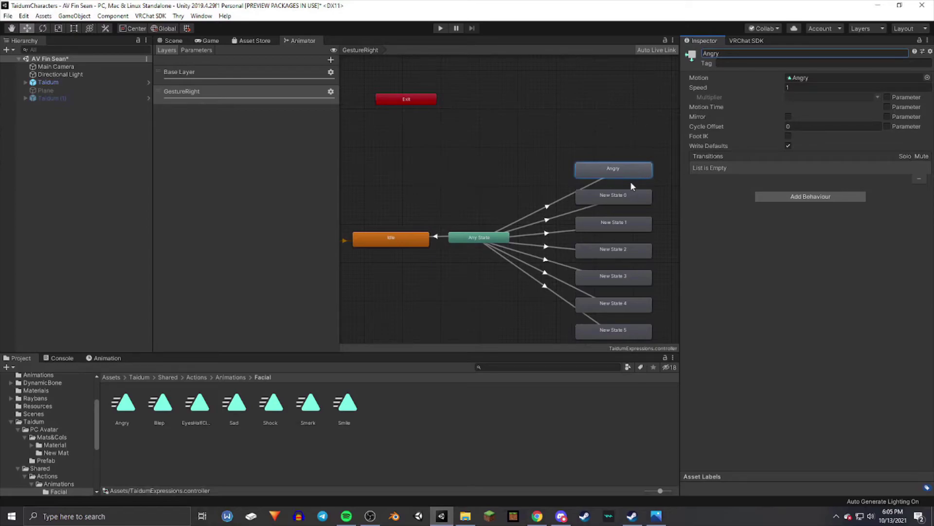
# Step: Assign the Blep clip as the motion of New State 0 and rename the state as Blep
pyautogui.click(598, 198)
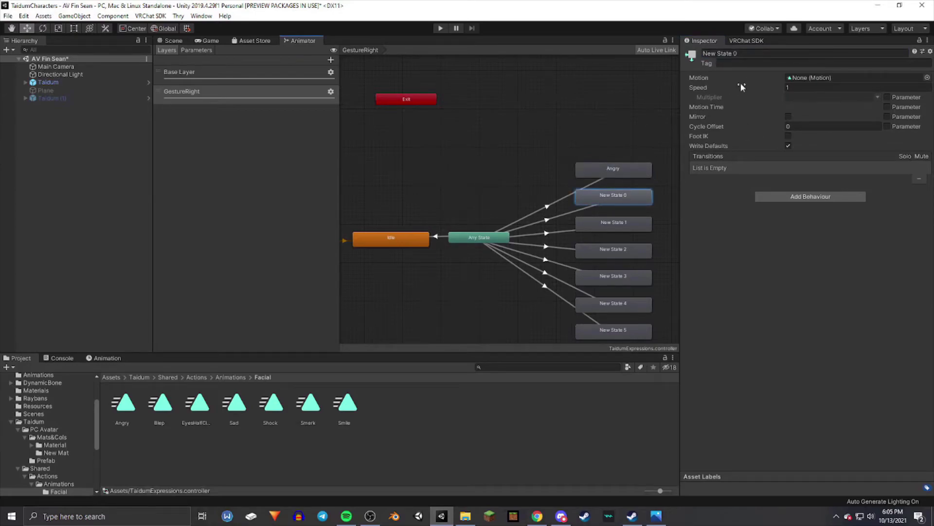
pyautogui.moveTo(153, 416); pyautogui.dragTo(833, 82)
pyautogui.click(725, 53)
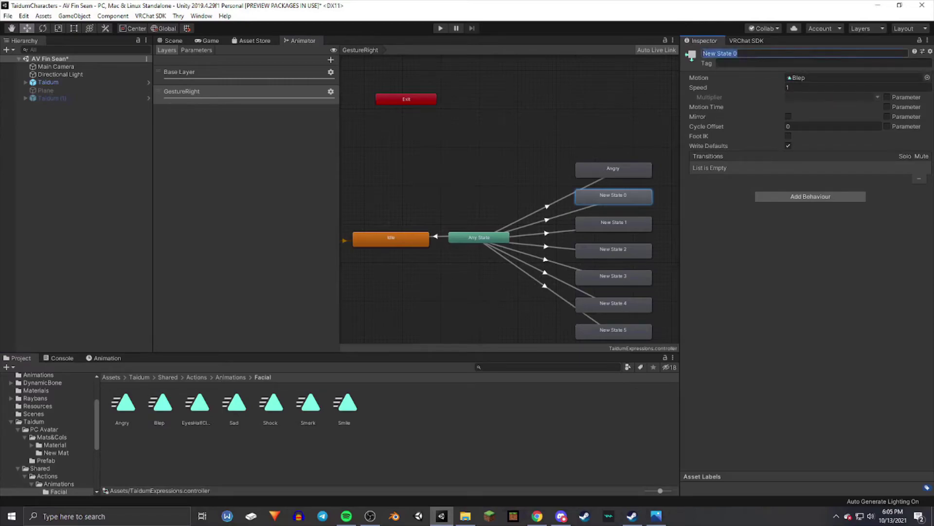
pyautogui.write('Blep')
pyautogui.press('Return')
# Step: Replace the Angry state's motion with the EyesHalfClosed clip and rename the state as EyesClosed
pyautogui.moveTo(587, 230); pyautogui.dragTo(584, 222, button='middle')
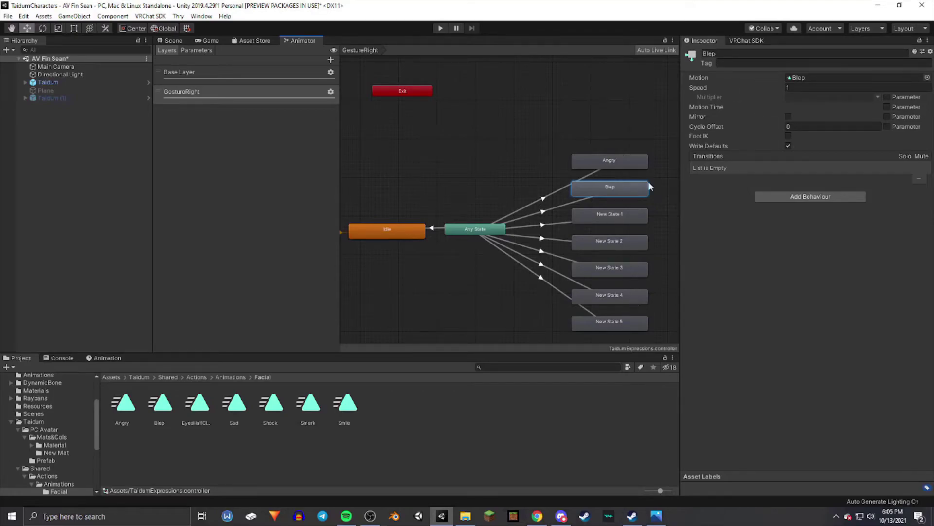
pyautogui.click(616, 168)
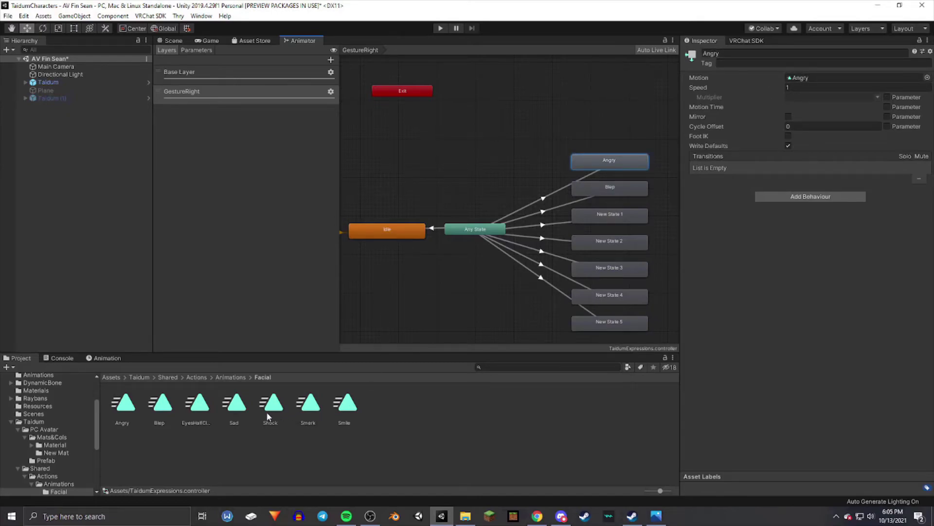
pyautogui.moveTo(197, 414); pyautogui.dragTo(843, 78)
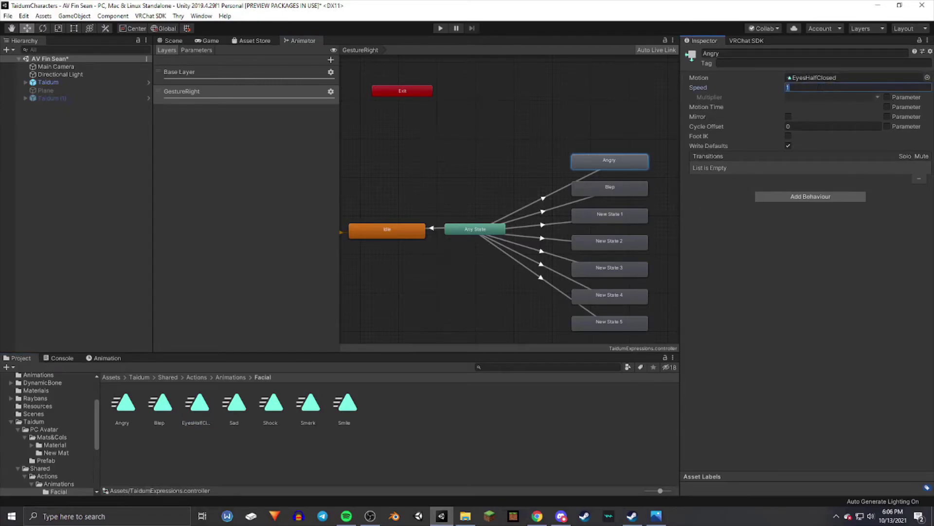
pyautogui.click(730, 52)
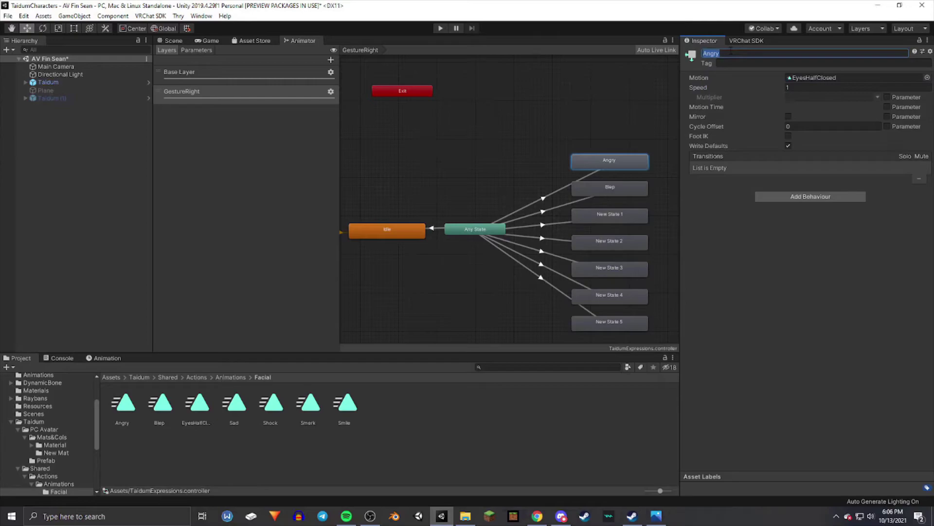
pyautogui.write('EyesClosed')
pyautogui.press('Return')
# Step: Add an animator layer named GesureLeft and set its weight to 1
pyautogui.scroll(-2, 491, 201)
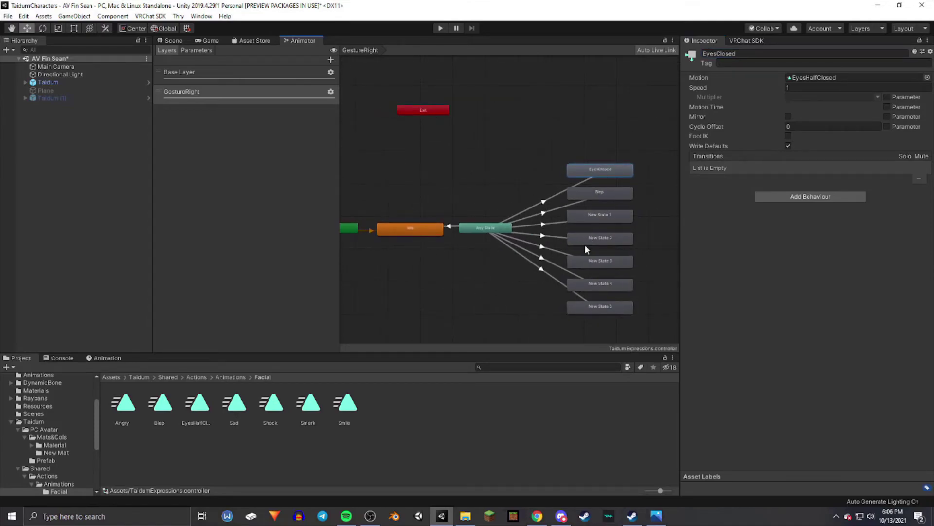
pyautogui.scroll(-2, 523, 220)
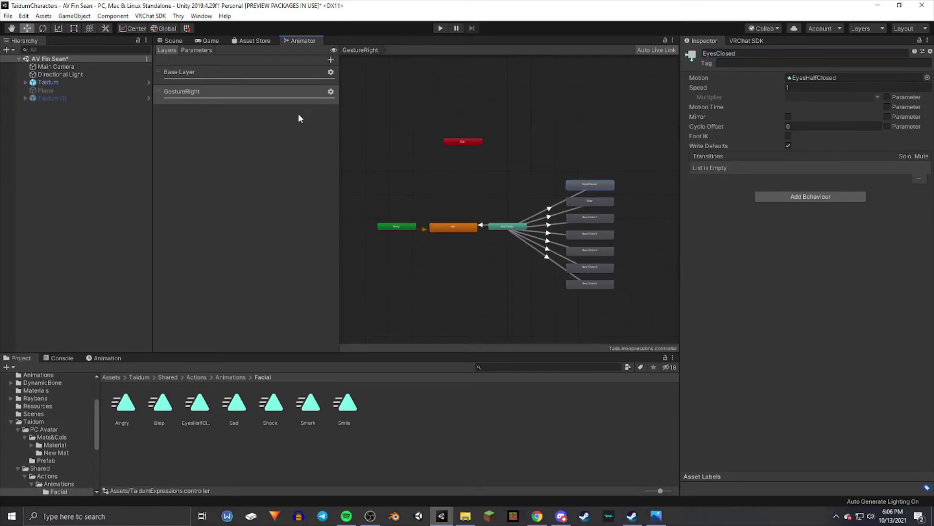
pyautogui.click(332, 60)
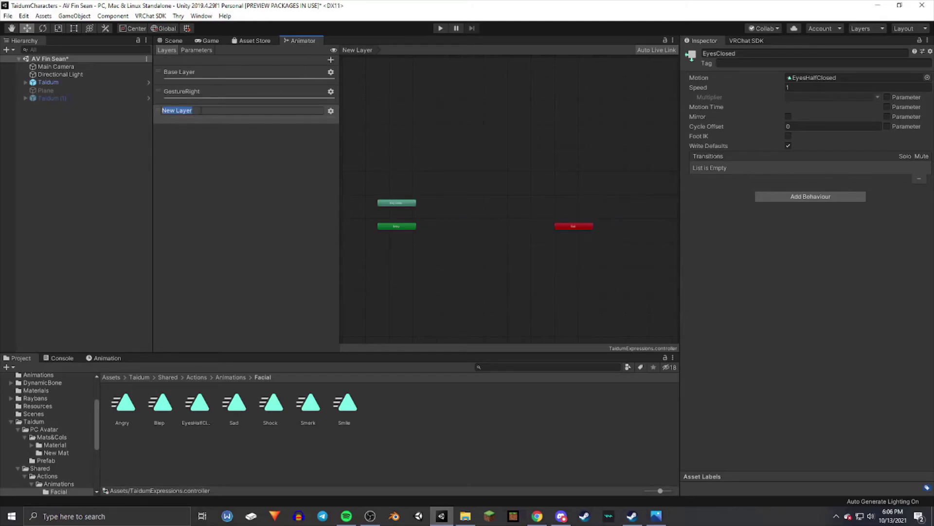
pyautogui.press('BackSpace')
pyautogui.write('GesureLeft')
pyautogui.press('Return')
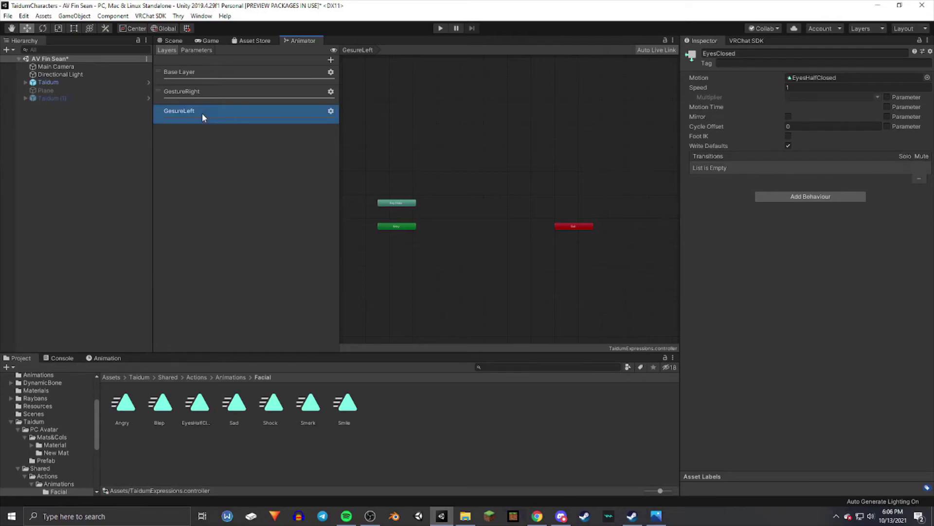
pyautogui.click(331, 112)
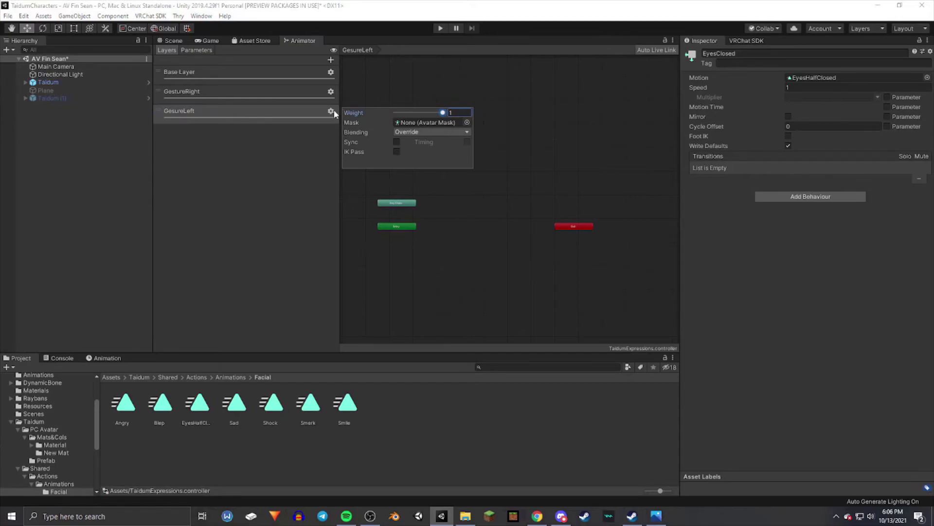
pyautogui.click(378, 90)
# Step: Copy the Idle and gesture states with their Any State transitions from the GestureRight layer and open the GesureLeft layer
pyautogui.click(291, 94)
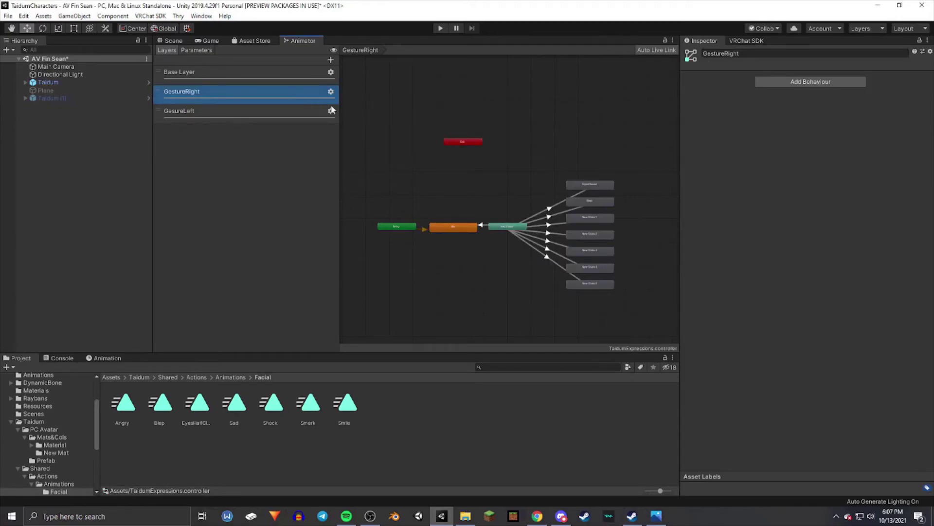
pyautogui.scroll(2, 567, 255)
pyautogui.moveTo(615, 312); pyautogui.dragTo(428, 166)
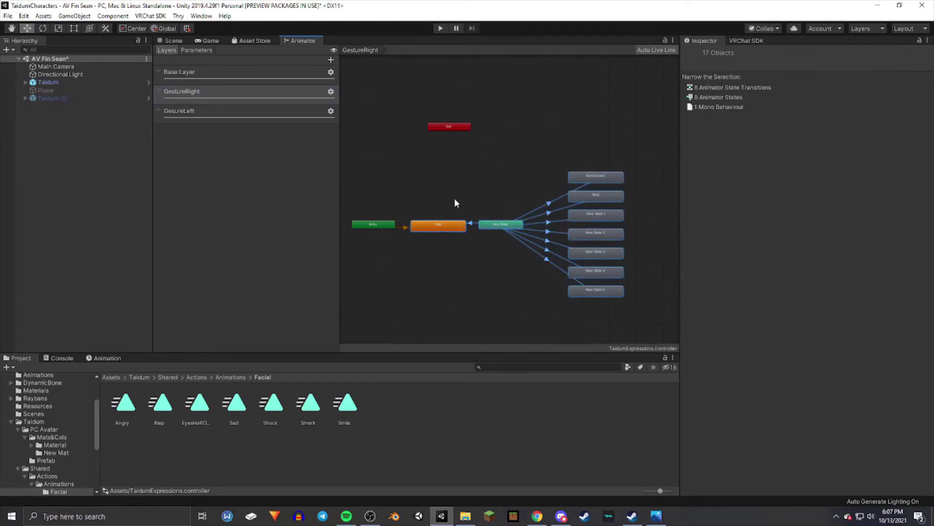
pyautogui.rightClick(437, 228)
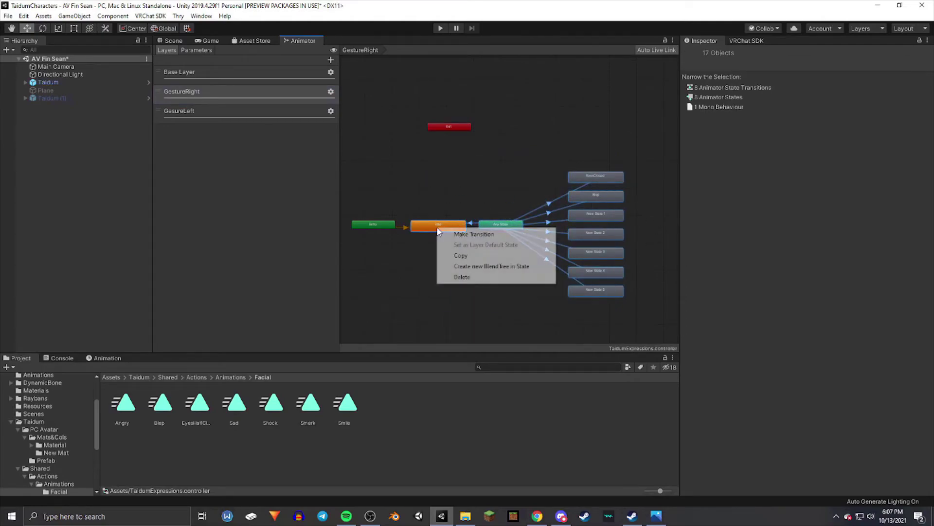
pyautogui.click(460, 255)
pyautogui.click(271, 118)
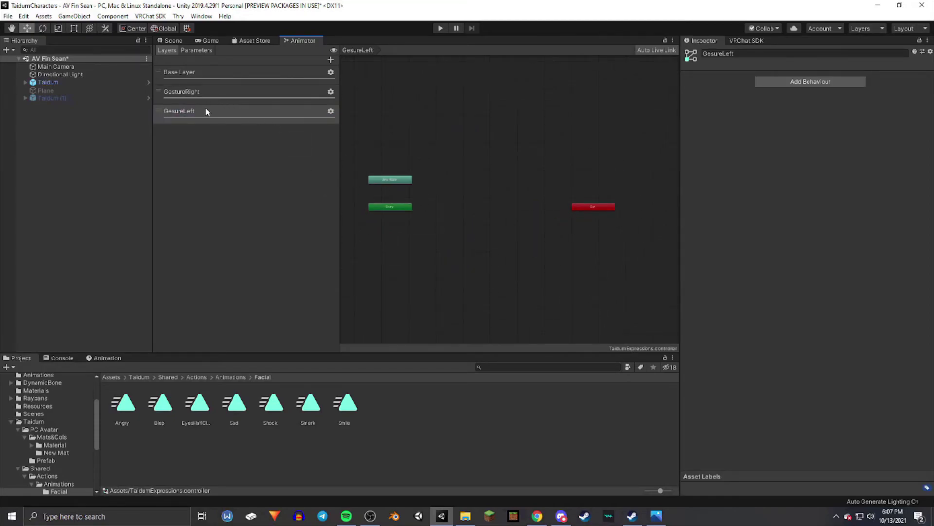
# Step: Paste the copied states into the GesureLeft layer and place Any State between Idle and the gesture states
pyautogui.rightClick(450, 199)
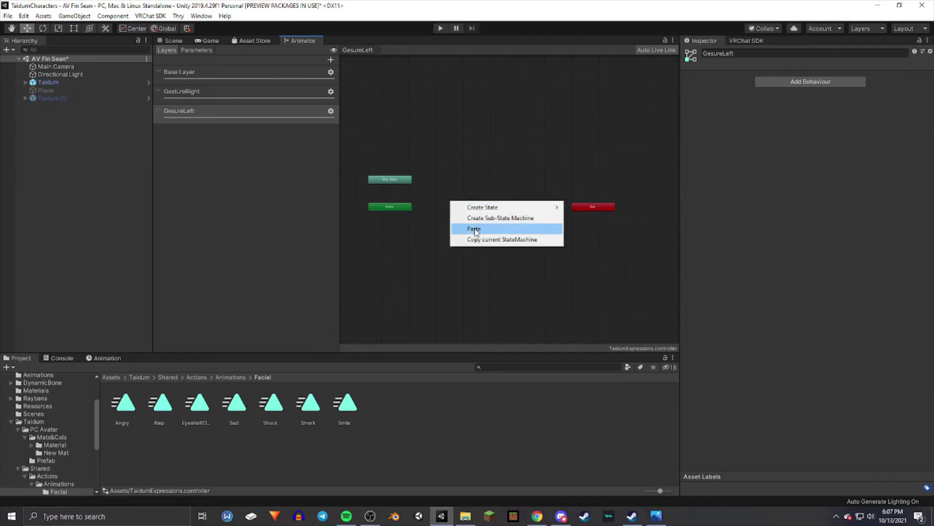
pyautogui.click(481, 228)
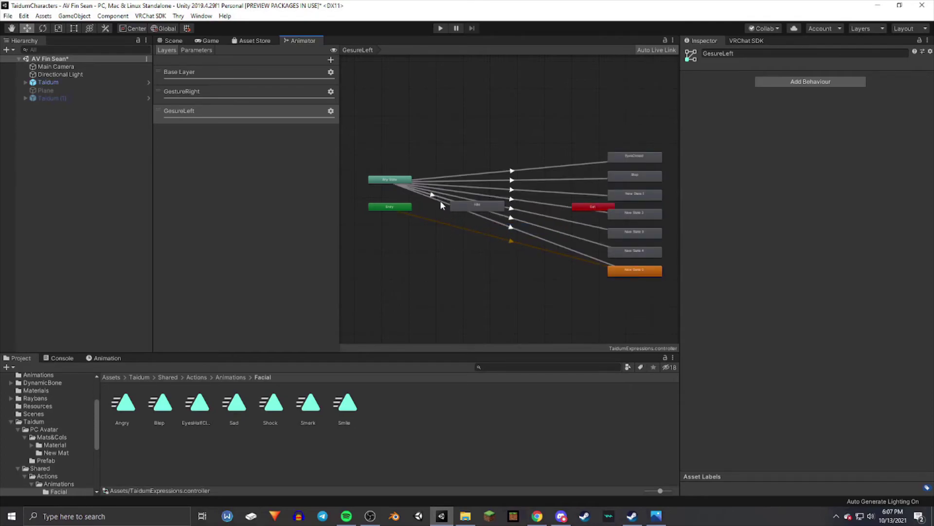
pyautogui.moveTo(490, 211); pyautogui.dragTo(530, 211)
pyautogui.moveTo(398, 178); pyautogui.dragTo(510, 211)
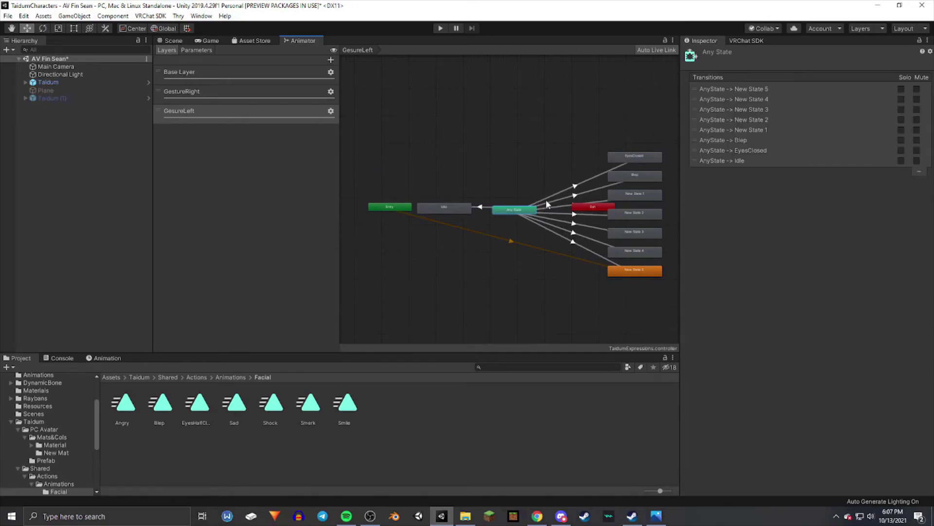
# Step: Make Idle the default state of the GesureLeft layer
pyautogui.click(450, 216)
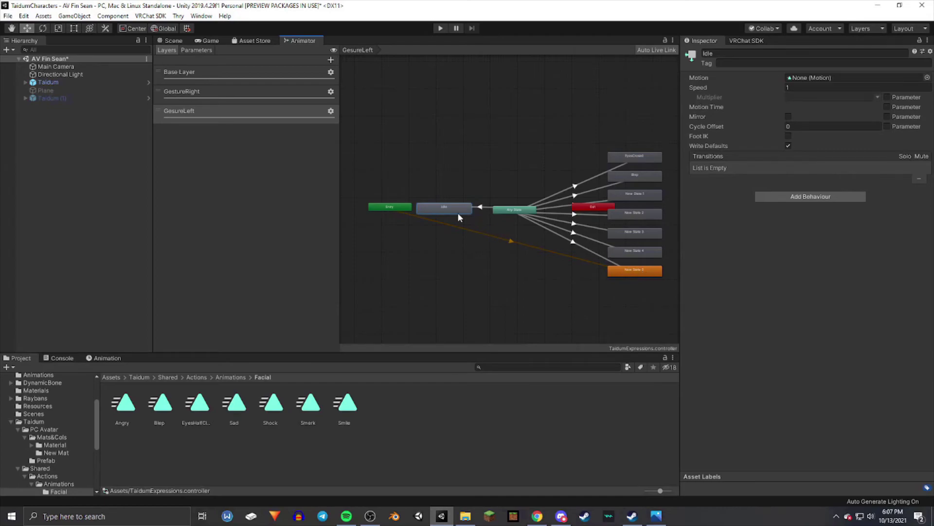
pyautogui.moveTo(446, 211); pyautogui.dragTo(449, 211)
pyautogui.rightClick(451, 210)
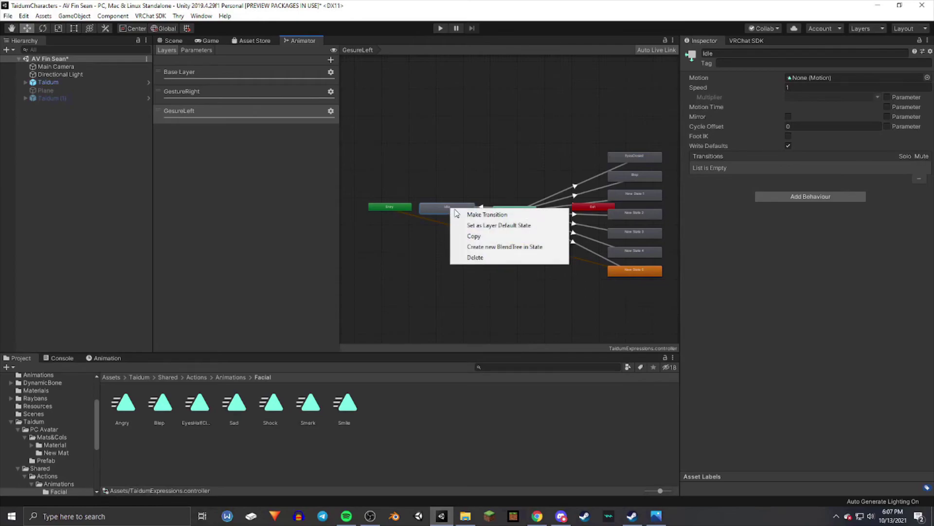
pyautogui.click(481, 226)
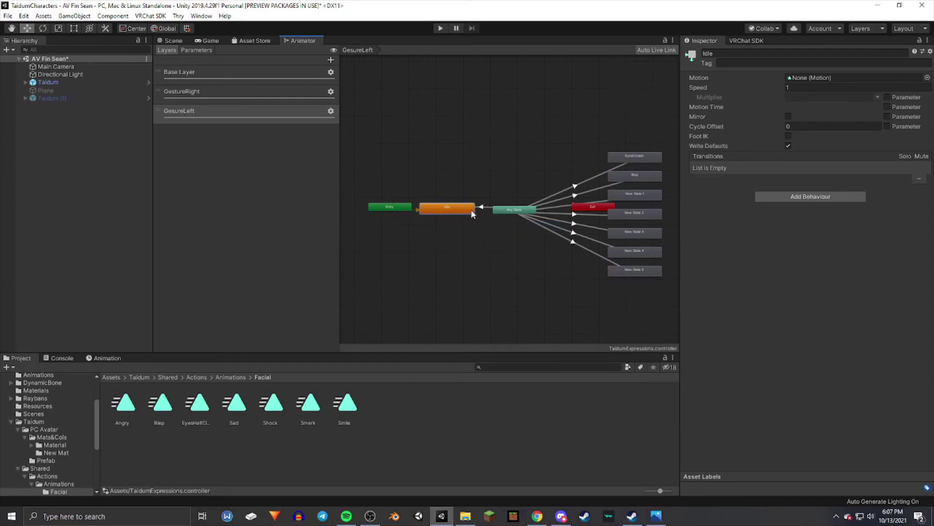
pyautogui.click(470, 226)
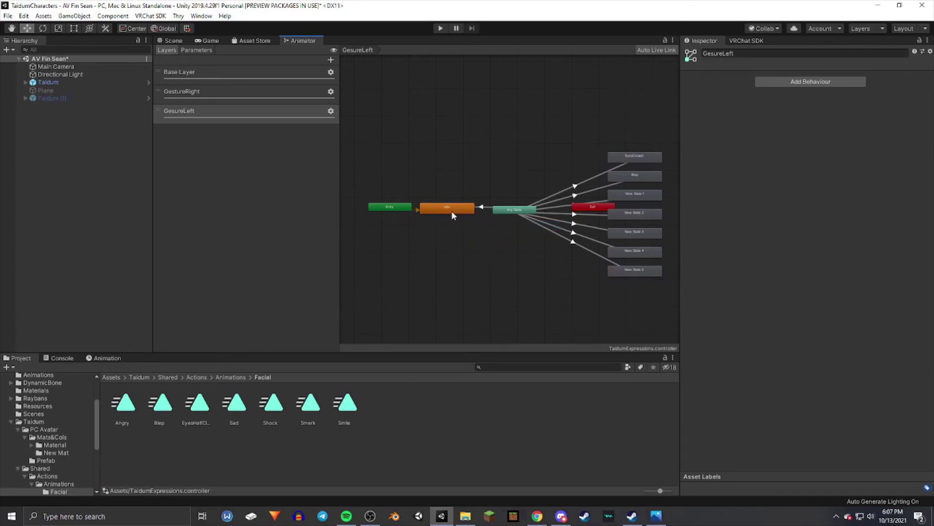
# Step: Move the Exit node clear of the gesture states to the empty area above Any State
pyautogui.moveTo(584, 207); pyautogui.dragTo(493, 121)
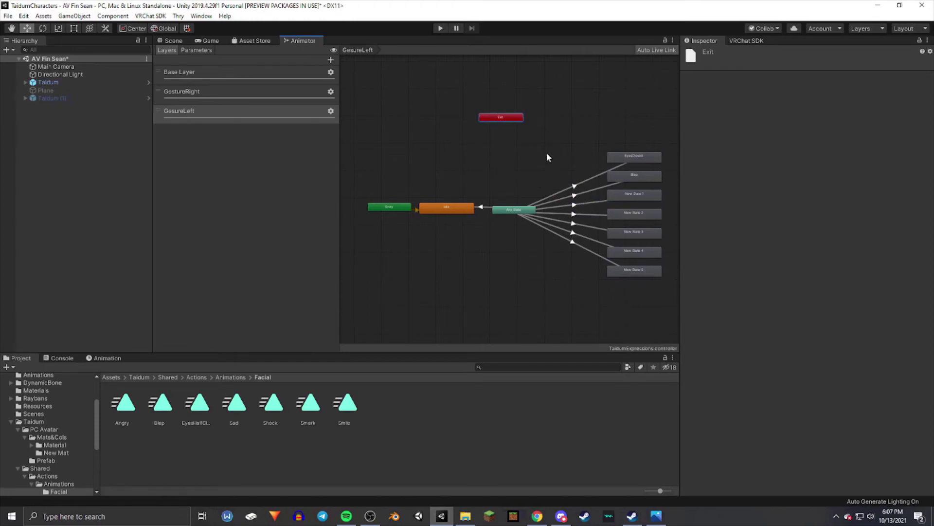
pyautogui.click(561, 180)
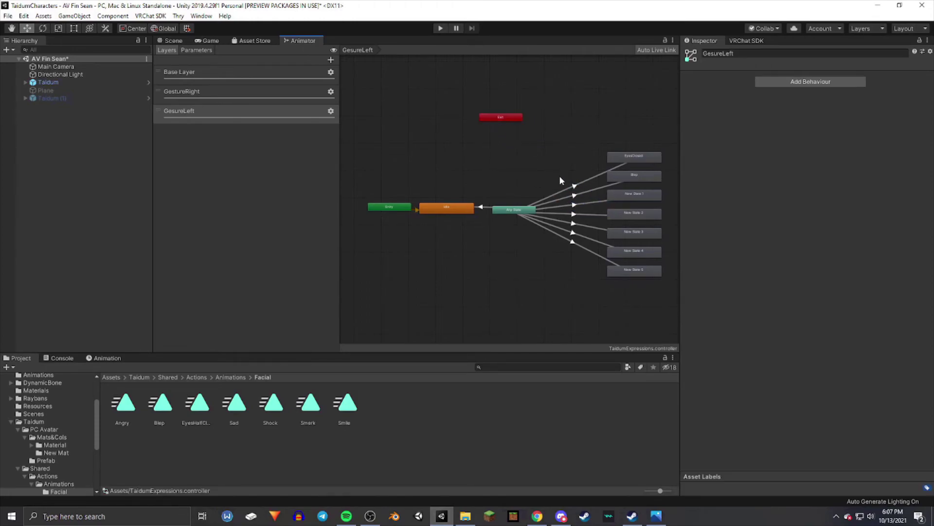
pyautogui.click(501, 212)
pyautogui.moveTo(501, 212); pyautogui.dragTo(504, 209)
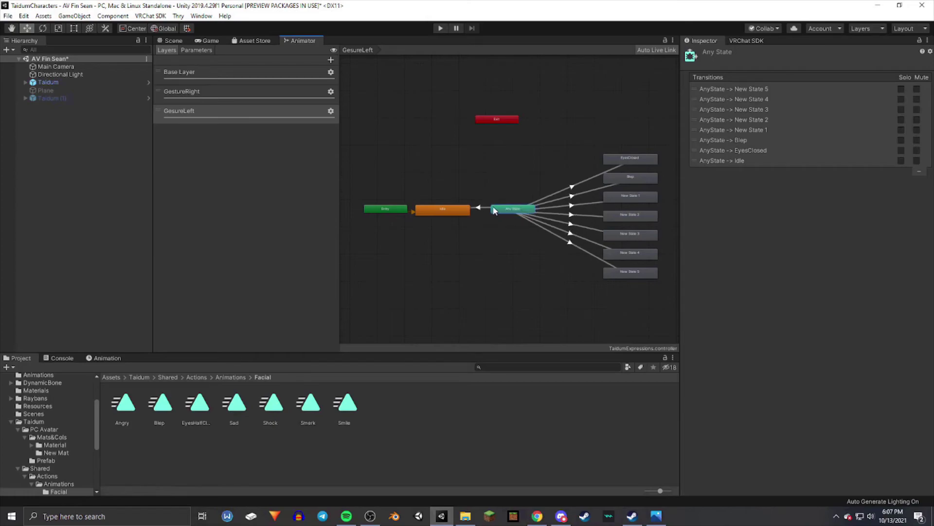
# Step: Switch the condition of the Any State to Idle transition to GestureLeft with the Equals comparison
pyautogui.click(483, 207)
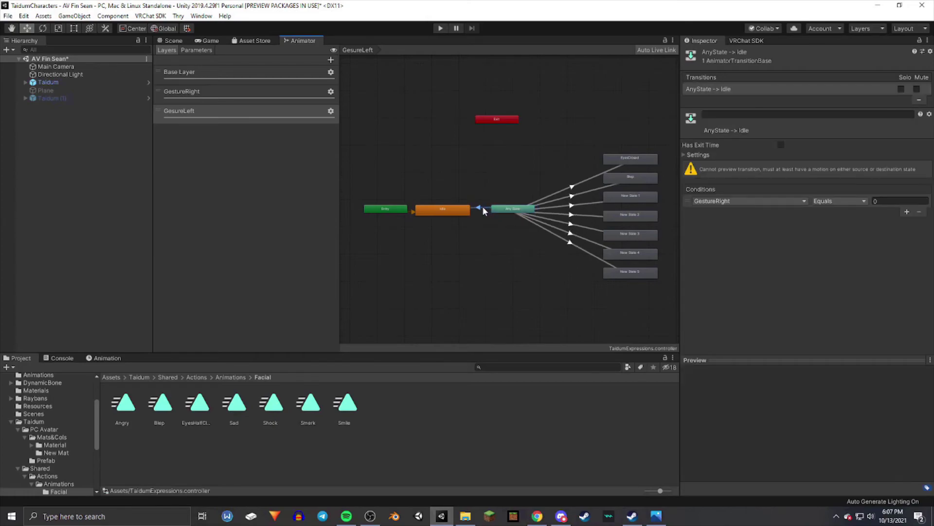
pyautogui.click(693, 200)
pyautogui.click(713, 241)
pyautogui.click(840, 201)
pyautogui.click(842, 233)
# Step: Switch the condition of the Any State to EyesClosed transition to GestureLeft with the Equals comparison
pyautogui.click(571, 186)
pyautogui.click(760, 273)
pyautogui.click(749, 305)
pyautogui.click(841, 273)
pyautogui.click(838, 305)
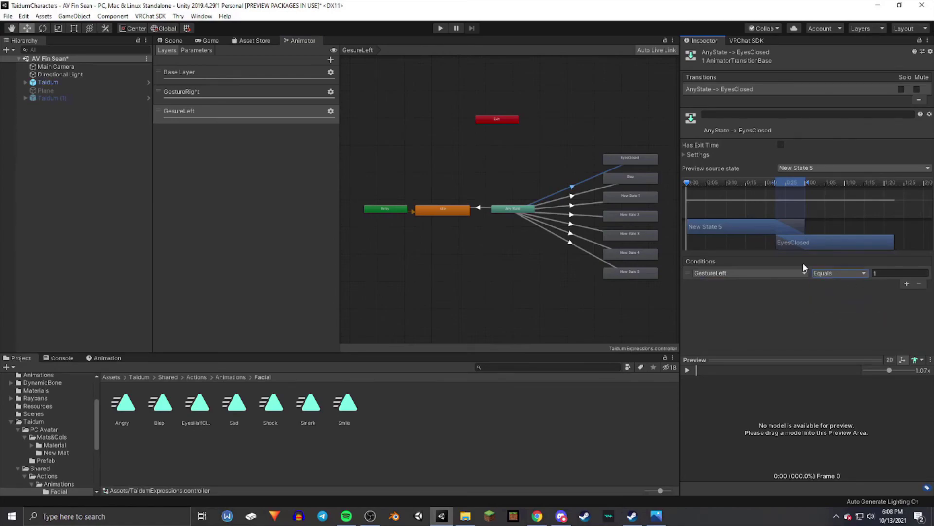
# Step: Switch the condition of the Any State to Blep transition to GestureLeft with the Equals comparison
pyautogui.click(570, 197)
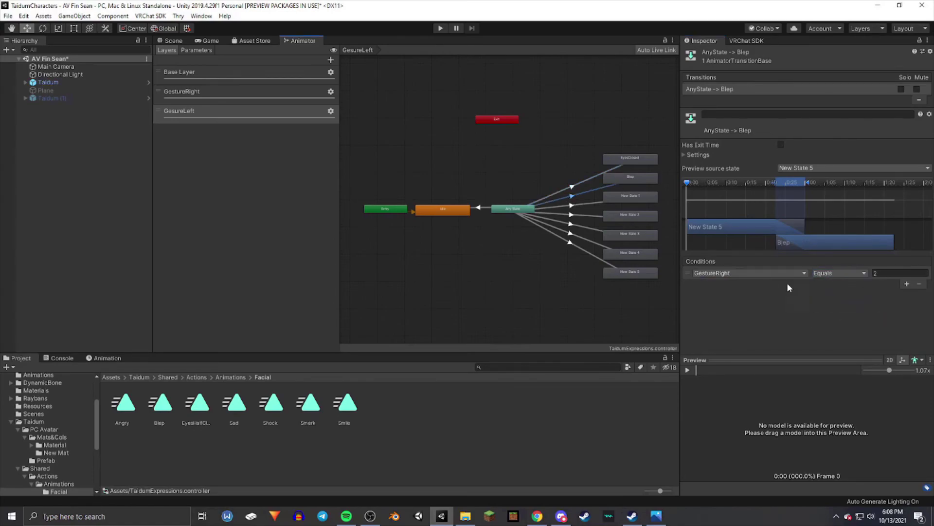
pyautogui.click(788, 274)
pyautogui.click(746, 300)
pyautogui.click(840, 272)
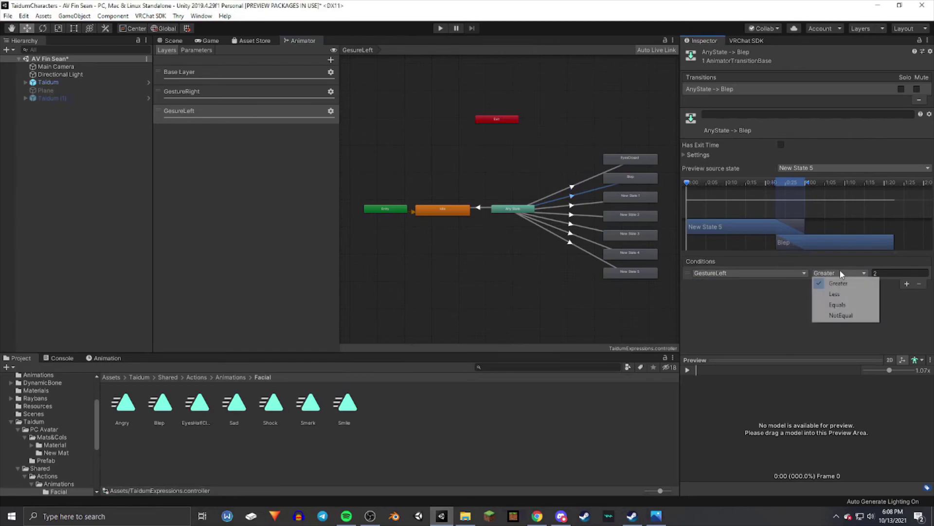
pyautogui.click(838, 305)
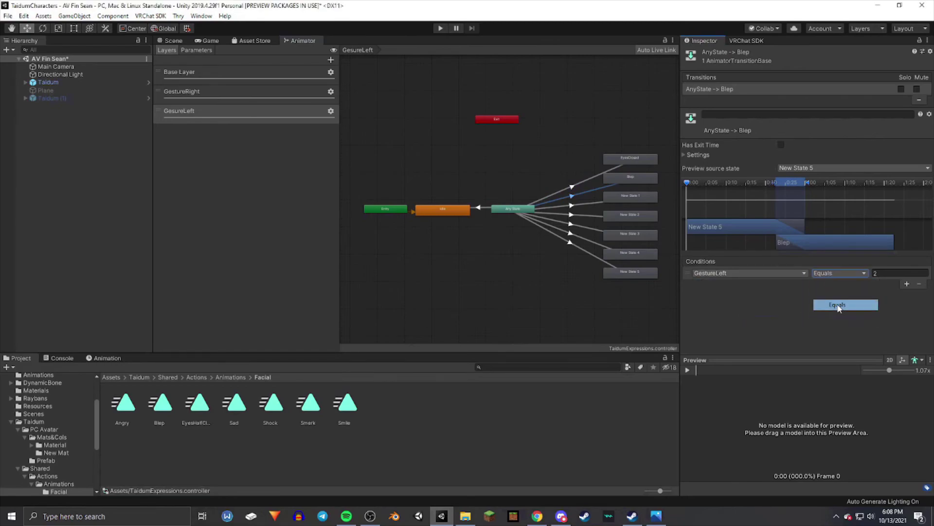
# Step: Switch the condition of the Any State to New State 1 transition to GestureLeft and adjust its comparison
pyautogui.click(582, 204)
pyautogui.click(745, 201)
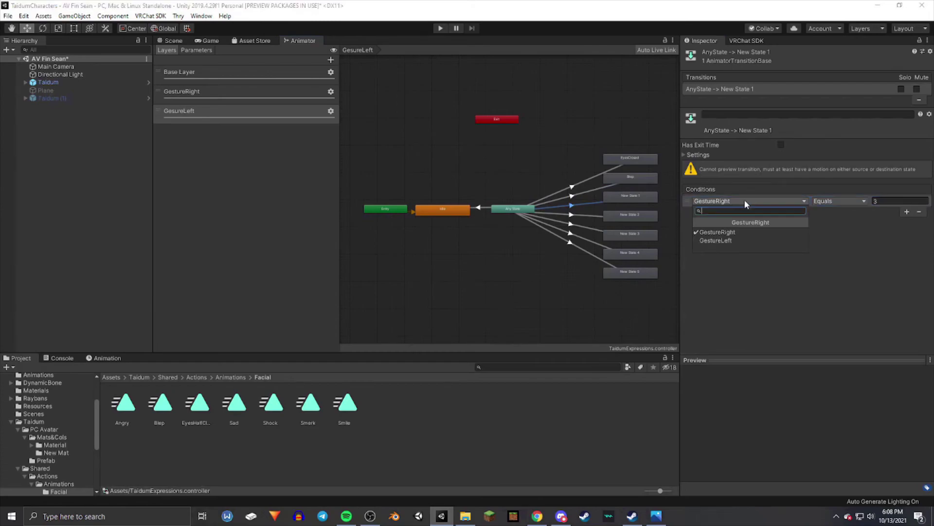
pyautogui.click(743, 242)
pyautogui.click(837, 201)
# Step: Switch the condition of the Any State to New State 2 transition to GestureLeft with the Equals comparison
pyautogui.click(583, 215)
pyautogui.click(801, 203)
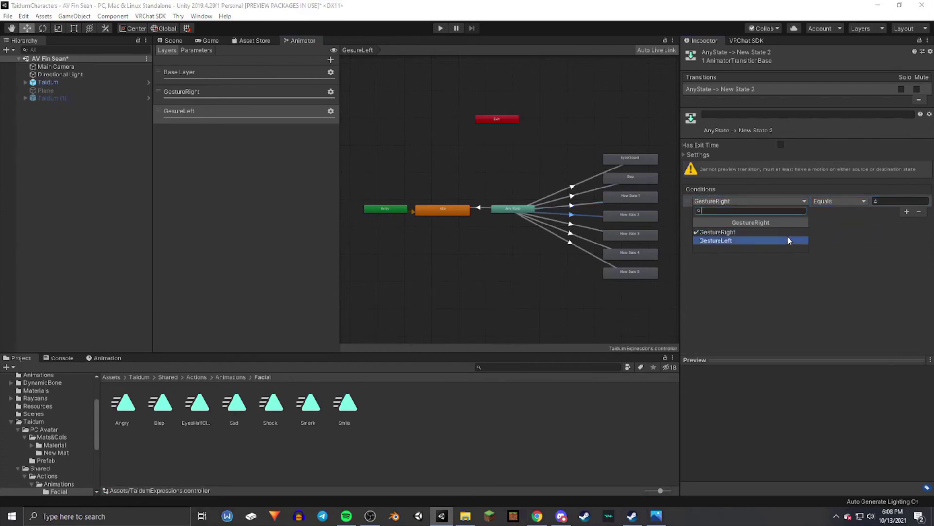
pyautogui.click(730, 241)
pyautogui.click(836, 201)
pyautogui.click(836, 232)
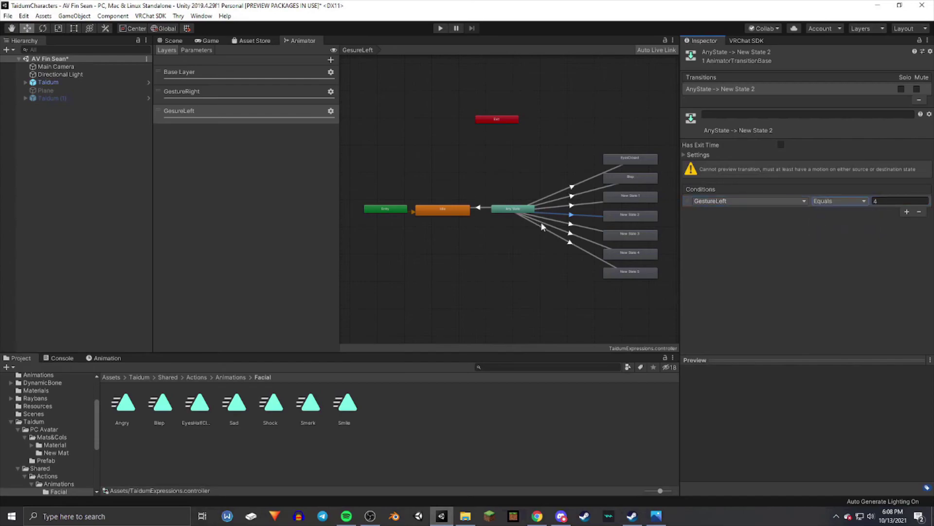
# Step: Compare the EyesClosed transition conditions in the GesureLeft and GestureRight layers and check the animator parameters
pyautogui.click(553, 185)
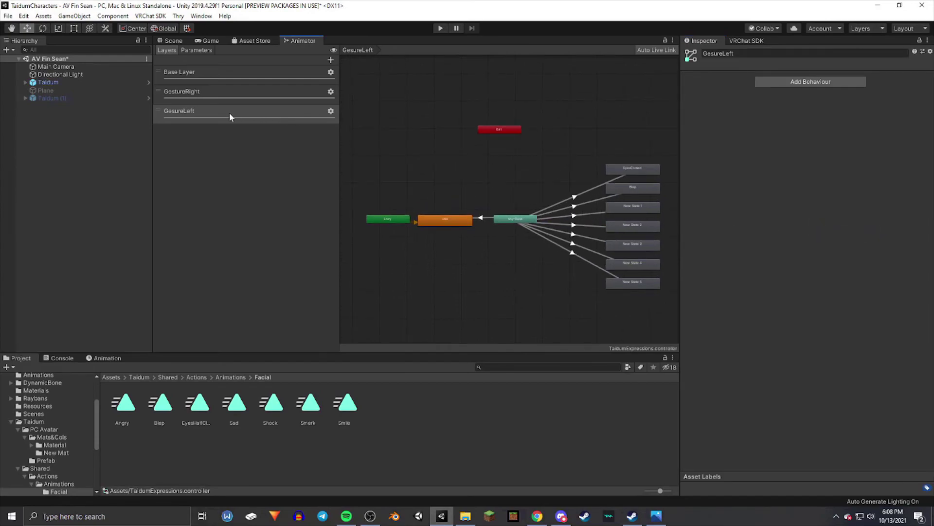
pyautogui.click(575, 196)
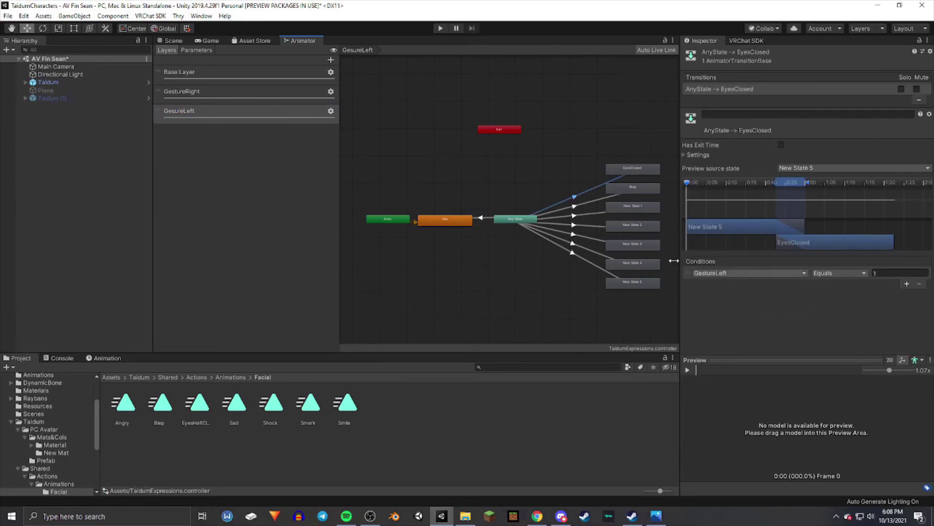
pyautogui.click(449, 195)
pyautogui.click(257, 94)
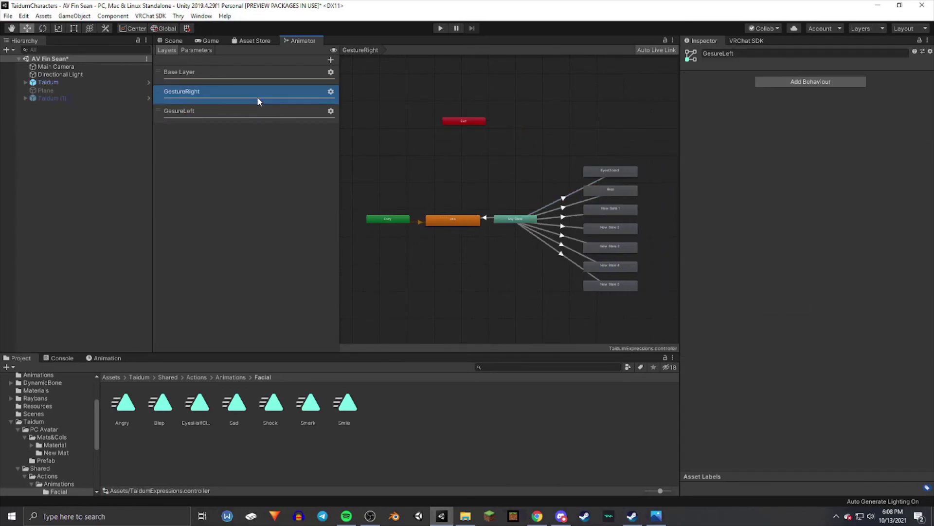
pyautogui.click(565, 200)
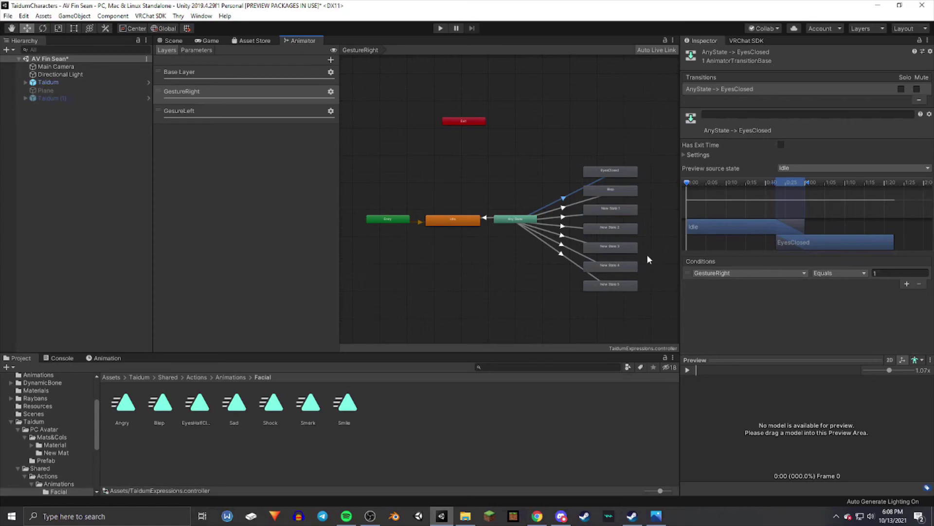
pyautogui.click(431, 167)
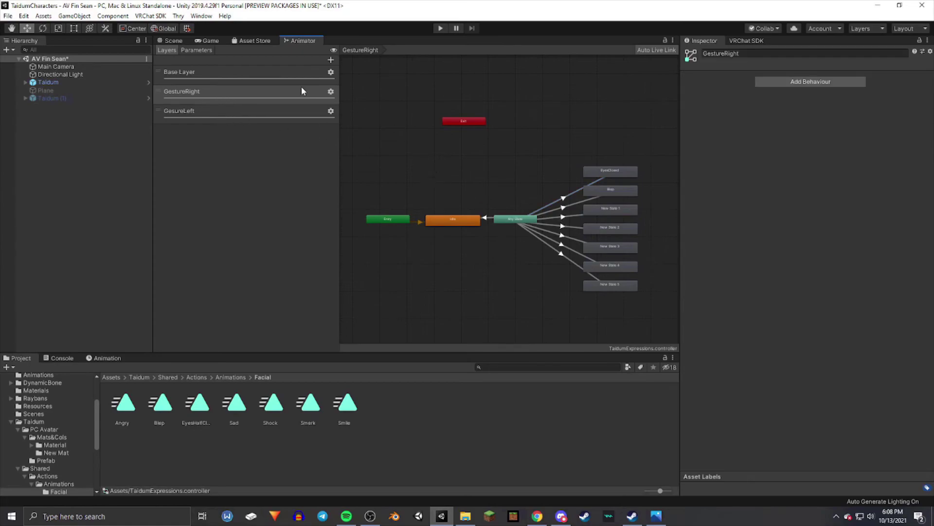
pyautogui.click(196, 50)
pyautogui.click(167, 50)
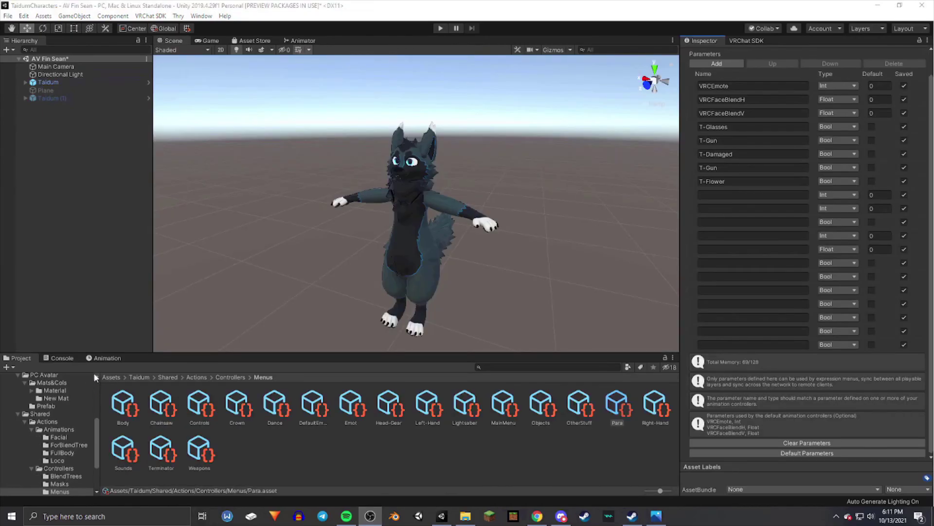
# Step: Select the Taidum avatar and locate the asset used for its expression Parameters in the project
pyautogui.click(111, 377)
pyautogui.click(60, 74)
pyautogui.click(417, 157)
pyautogui.scroll(-8, 897, 336)
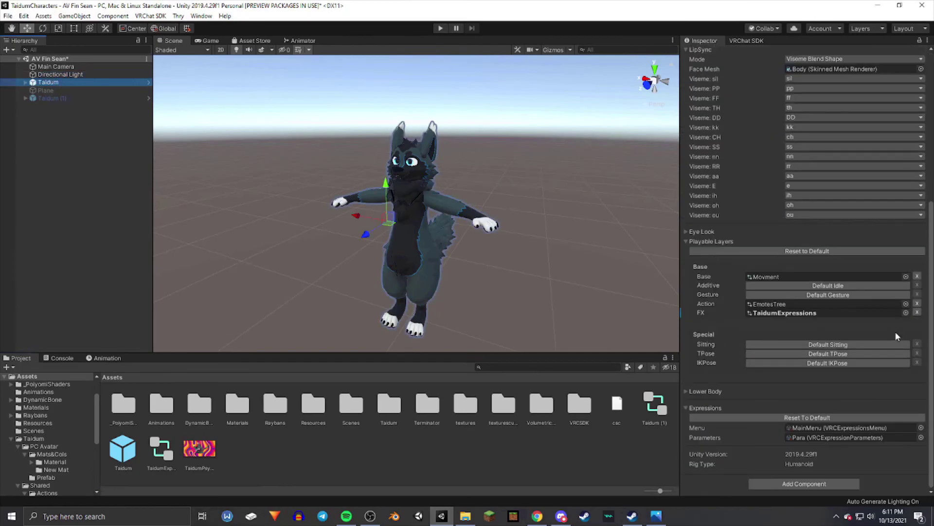
pyautogui.click(802, 436)
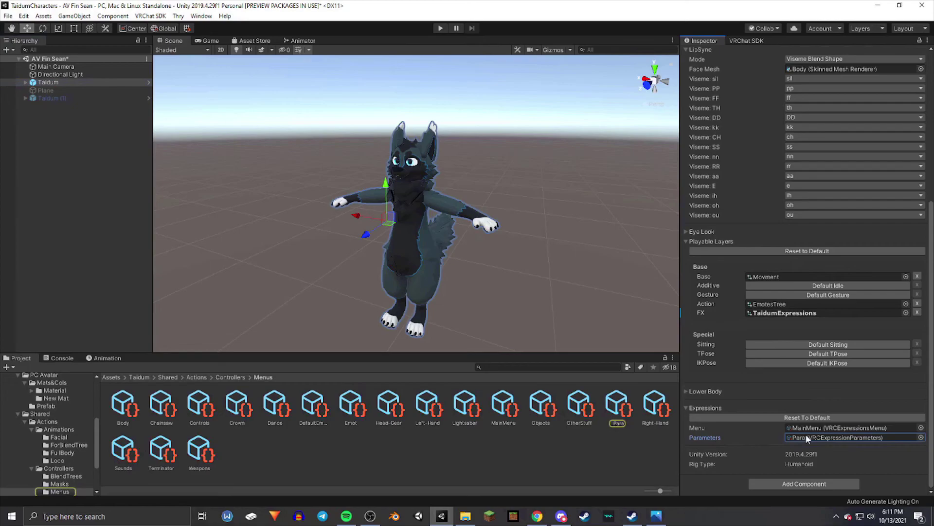
# Step: Create a VRChat Expression Parameters asset in the Assets folder and keep its default name
pyautogui.click(111, 376)
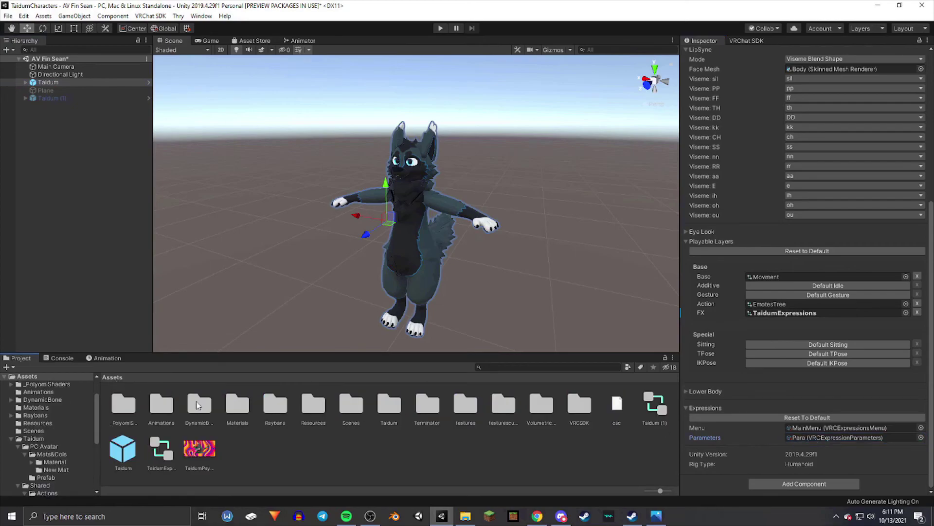
pyautogui.rightClick(292, 445)
pyautogui.moveTo(336, 194)
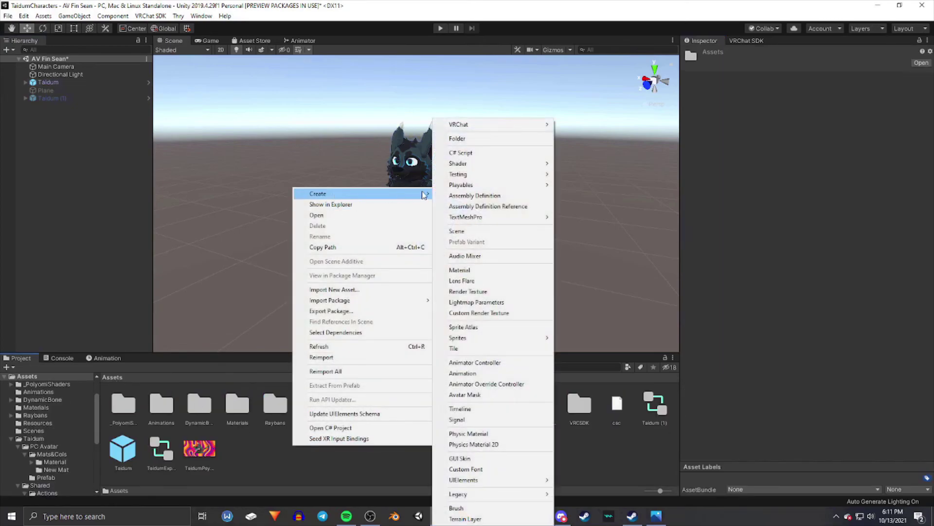
pyautogui.moveTo(479, 125)
pyautogui.moveTo(574, 125)
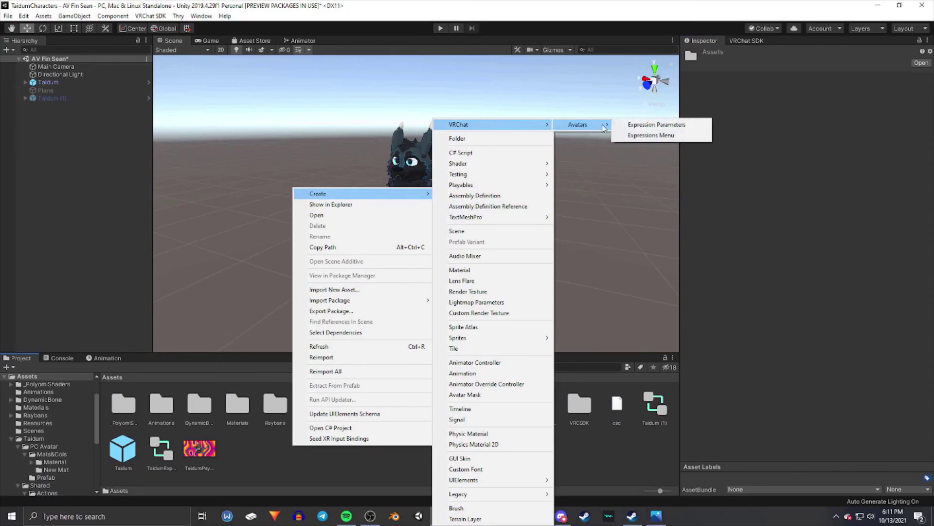
pyautogui.click(667, 125)
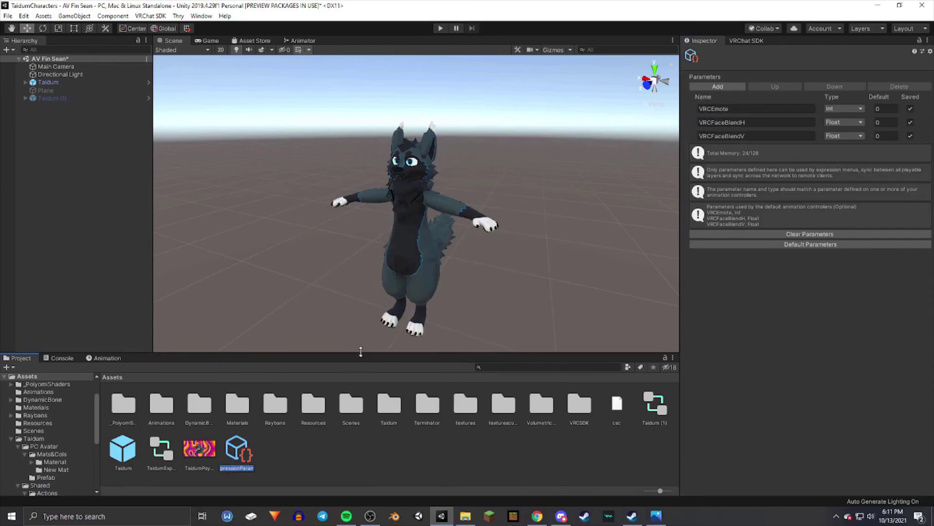
pyautogui.press('Return')
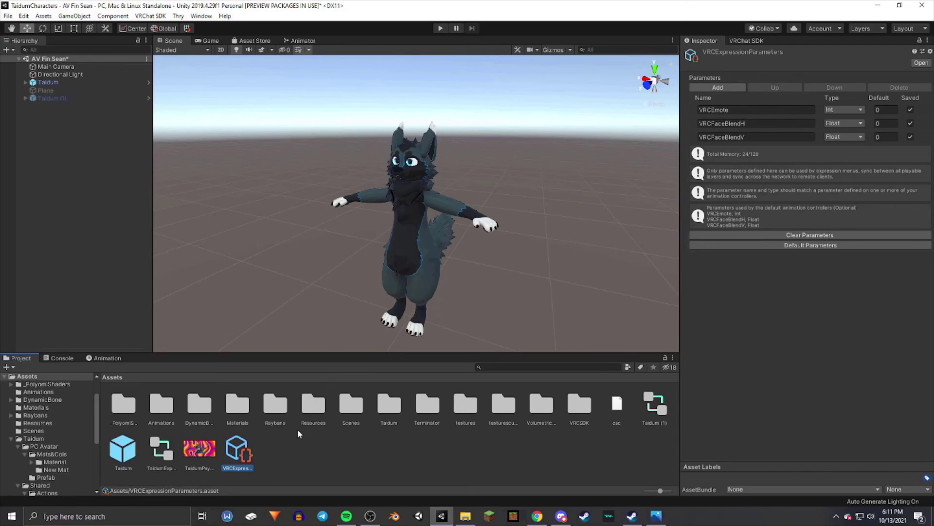
# Step: Reselect the Taidum avatar and locate the asset used for its expressions Menu in the project
pyautogui.click(335, 480)
pyautogui.rightClick(282, 456)
pyautogui.press('Escape')
pyautogui.click(92, 81)
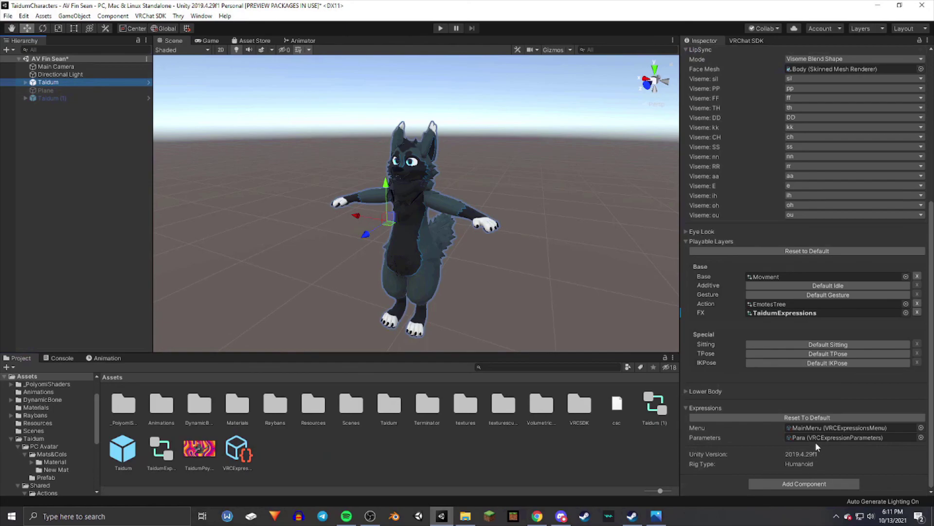
pyautogui.click(821, 430)
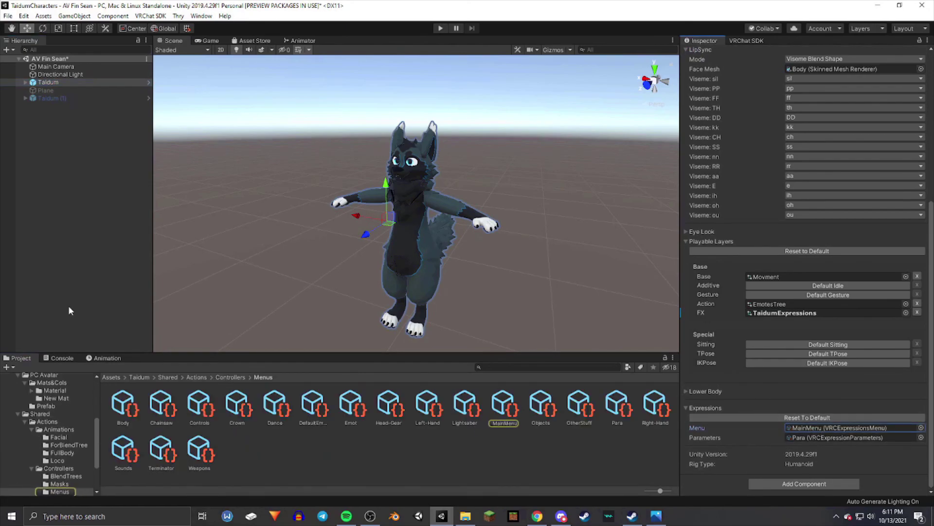
# Step: Create a VRChat Expressions Menu asset in the root Assets folder and keep its default name
pyautogui.click(122, 375)
pyautogui.rightClick(265, 454)
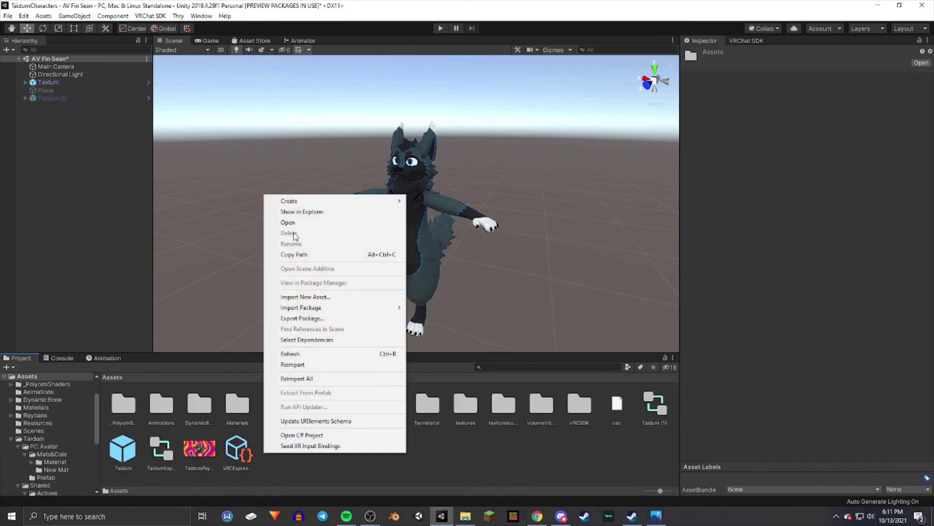
pyautogui.moveTo(300, 204)
pyautogui.moveTo(444, 127)
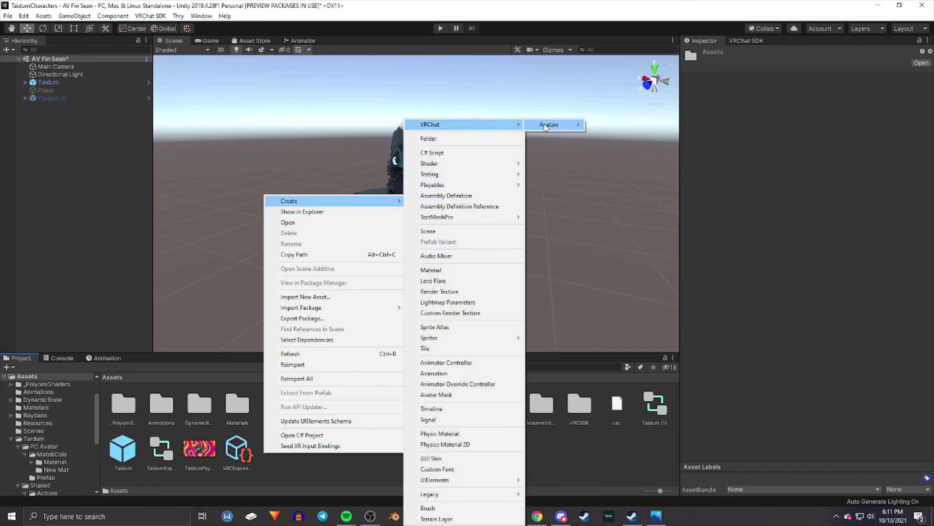
pyautogui.moveTo(561, 128)
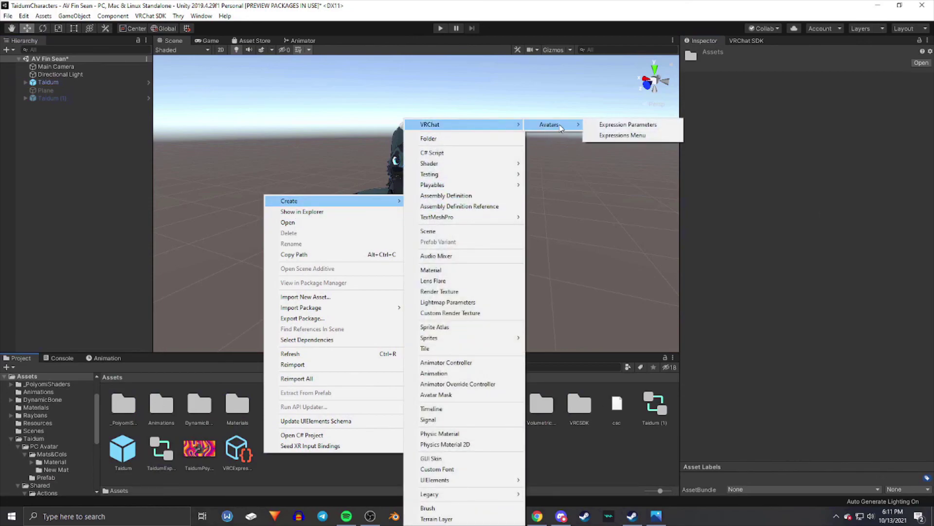
pyautogui.click(614, 135)
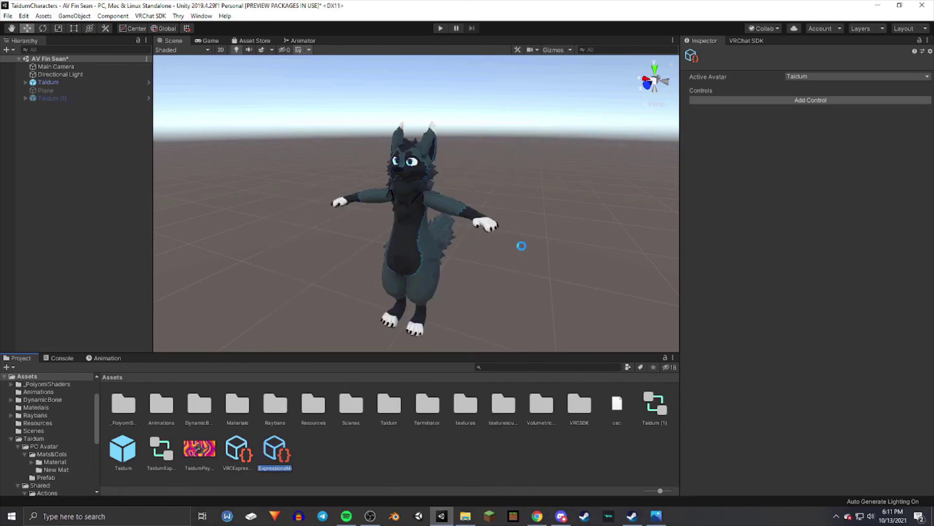
pyautogui.press('Return')
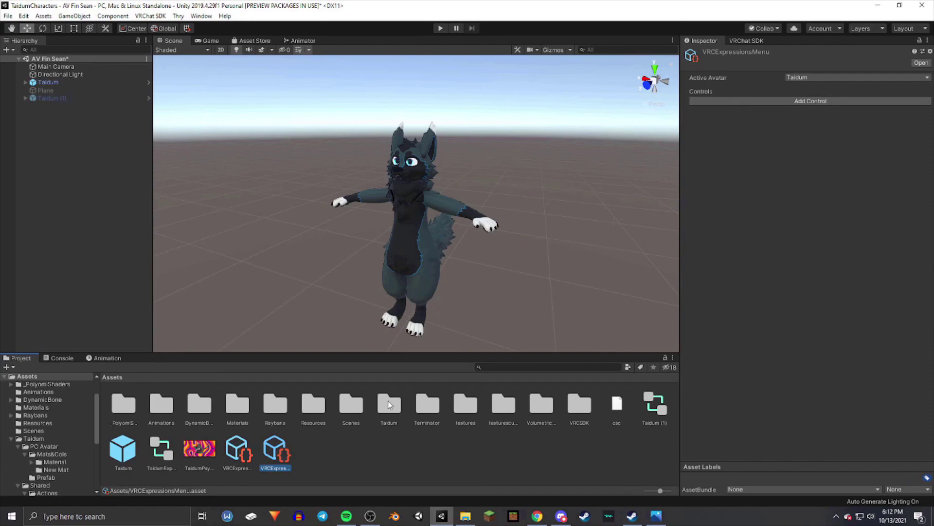
# Step: Examine the two new VRChat expression assets and the Taidum avatar's Menu and Parameters slots under Expressions
pyautogui.click(321, 448)
pyautogui.click(264, 469)
pyautogui.keyDown('ctrl'); pyautogui.click(239, 463); pyautogui.keyUp('ctrl')
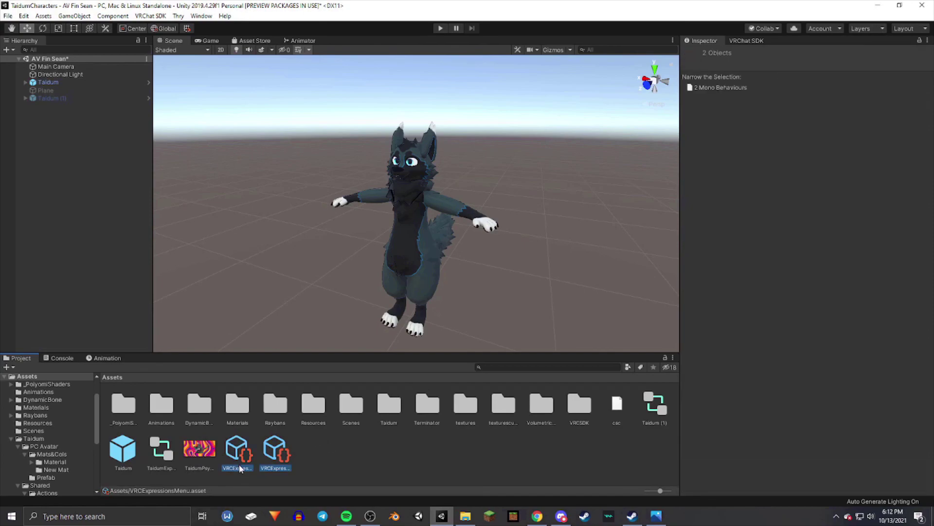
pyautogui.click(321, 437)
pyautogui.click(74, 84)
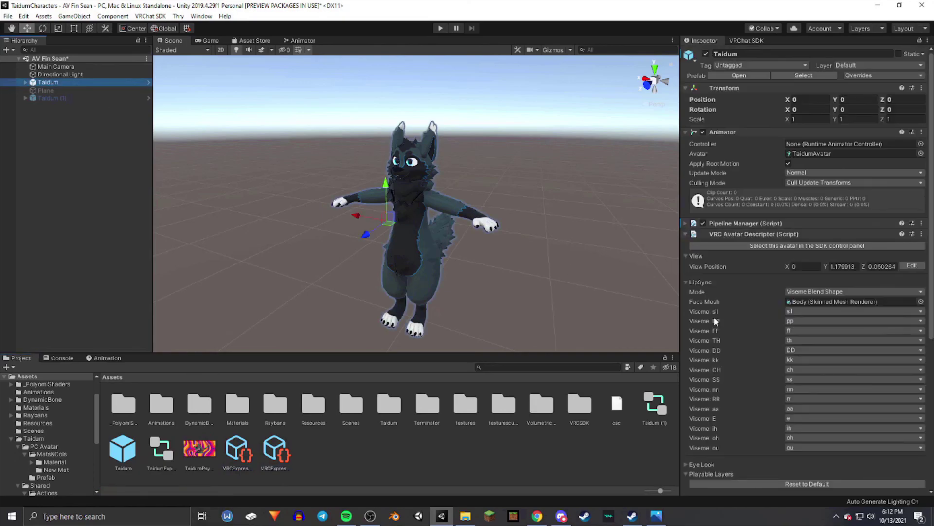
pyautogui.scroll(-10, 722, 340)
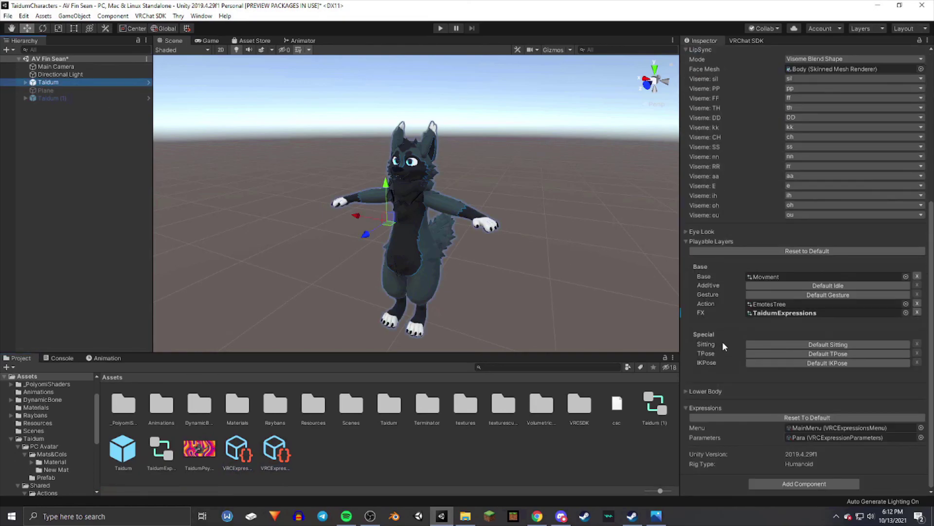
pyautogui.click(271, 463)
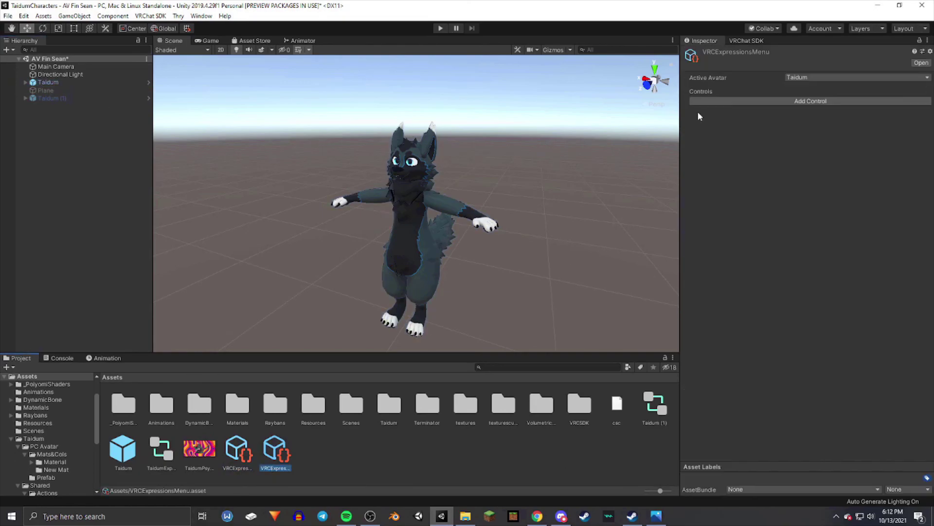
# Step: Try to assign the new expressions menu and expression parameters assets to the Taidum avatar's Menu and Parameters slots
pyautogui.click(45, 83)
pyautogui.scroll(-10, 745, 326)
pyautogui.moveTo(289, 463); pyautogui.dragTo(798, 427)
pyautogui.moveTo(237, 449); pyautogui.dragTo(798, 438)
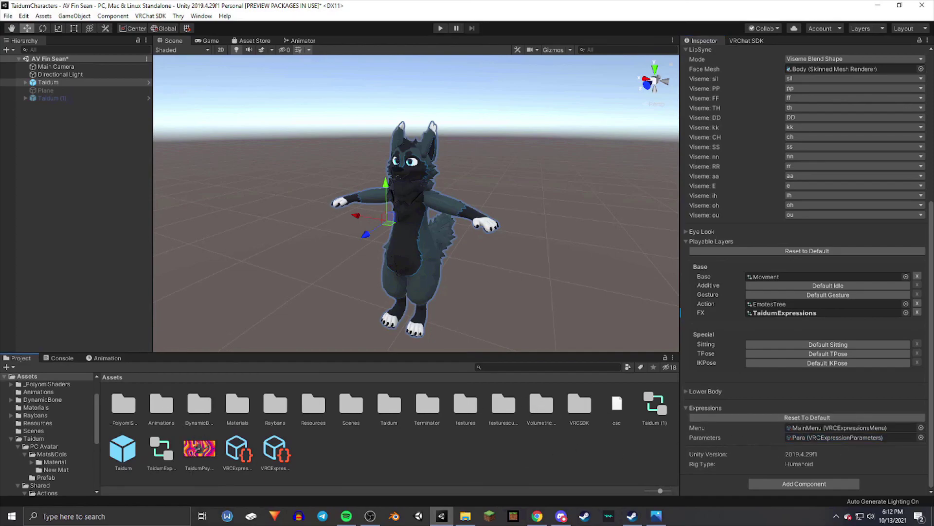
# Step: Remove the new expressions menu and expression parameters assets from the root Assets folder
pyautogui.moveTo(257, 456); pyautogui.dragTo(389, 403)
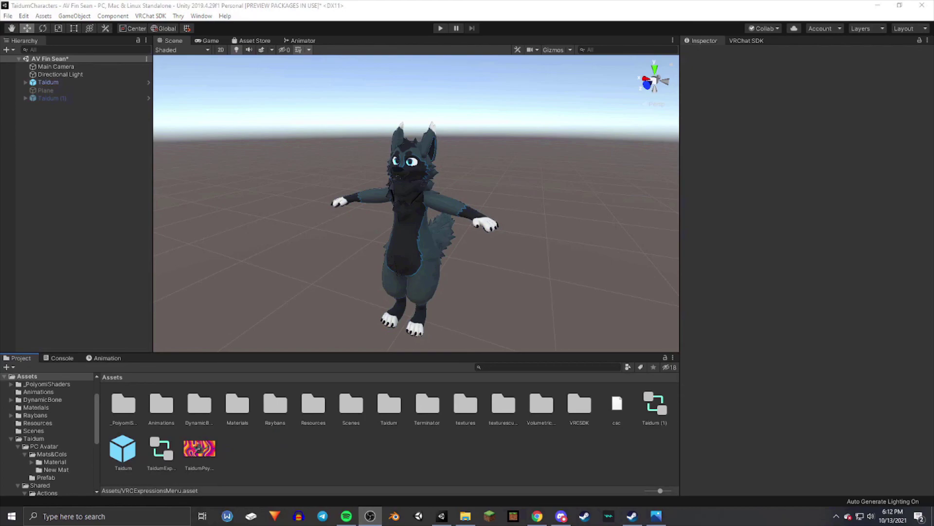